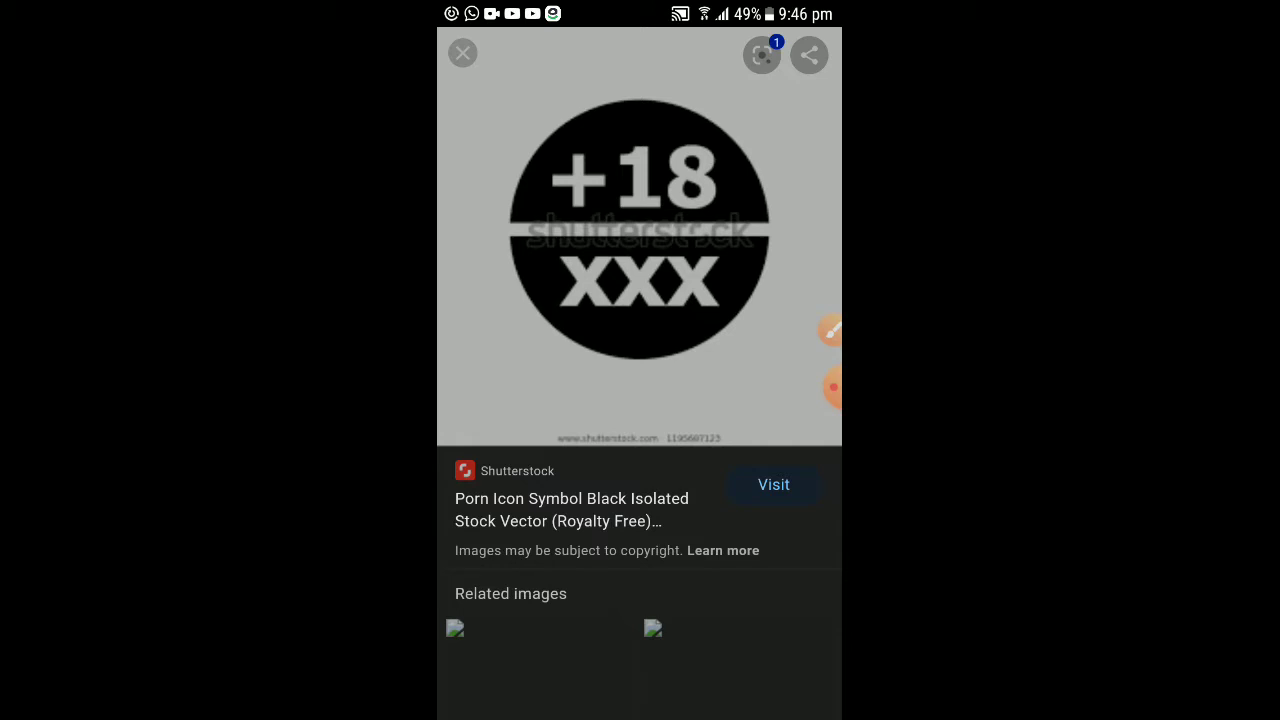
# Close the enlarged +18 image and return to the Google Images results grid.
pyautogui.press('Escape')
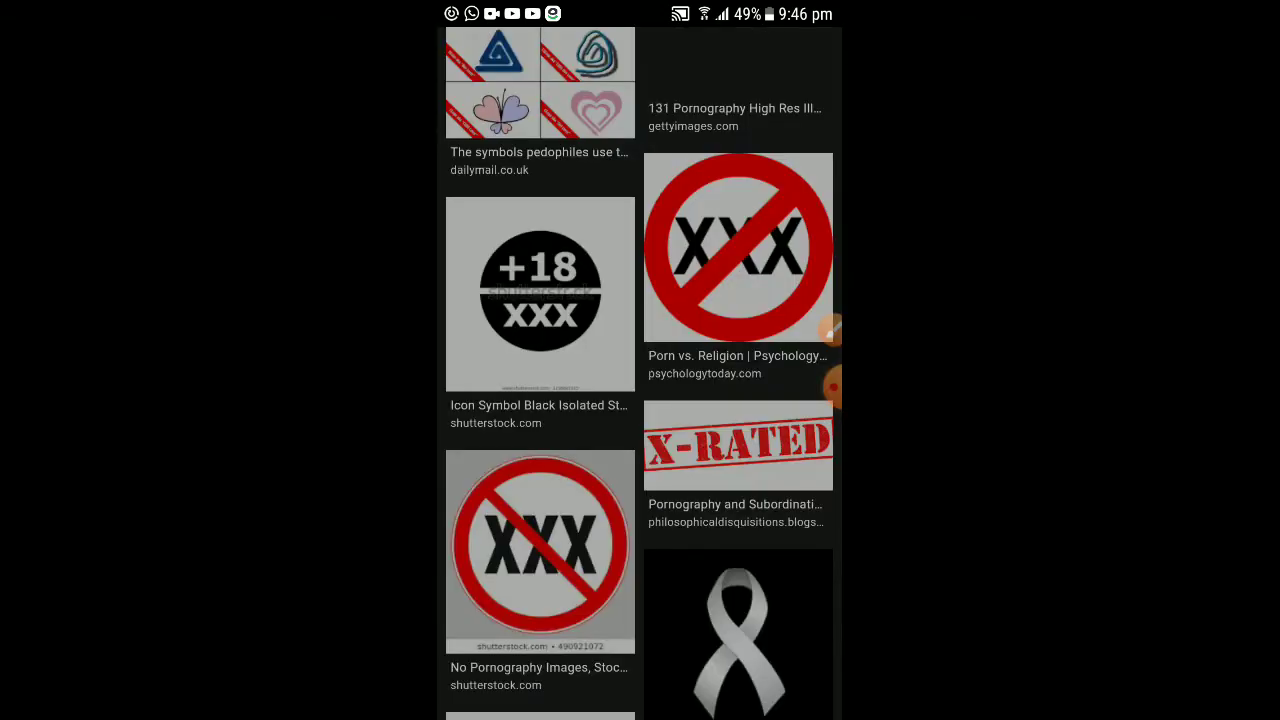
pyautogui.scroll(3, 640, 400)
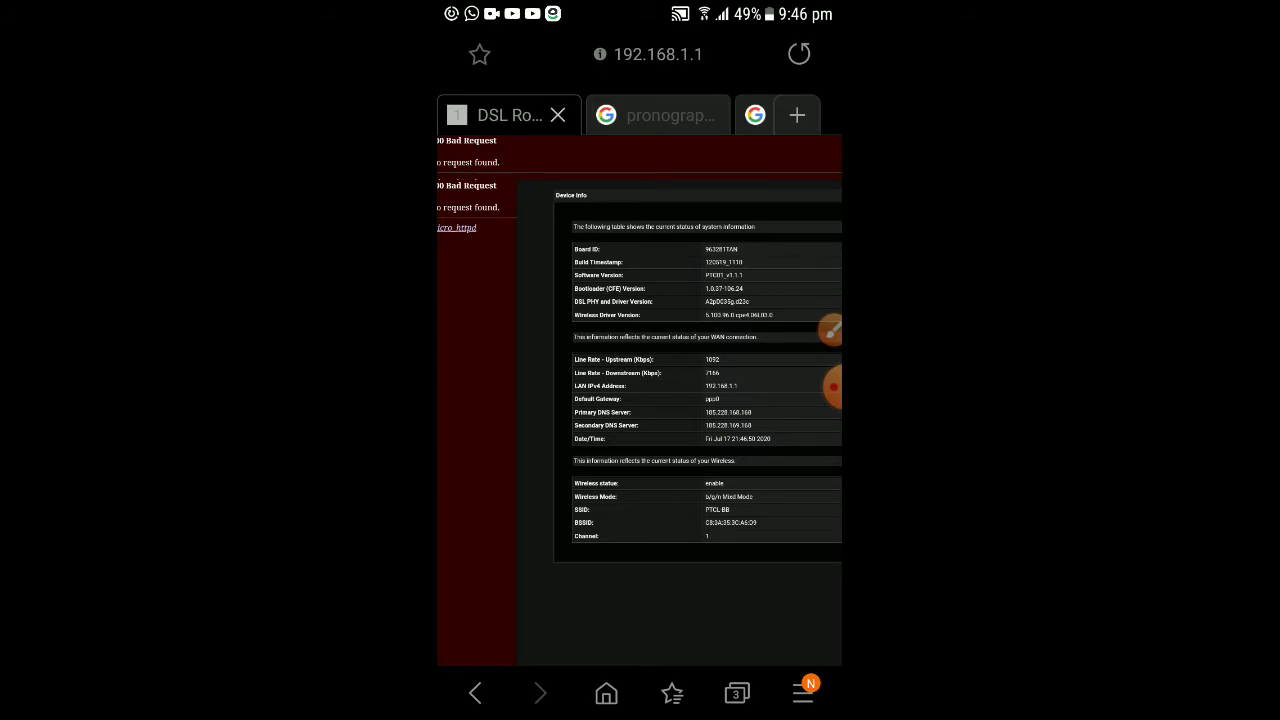
# Load the router base address 192.168.1.1 by removing /main.html from the URL.
pyautogui.scroll(5, 640, 400)
pyautogui.scroll(3, 640, 400)
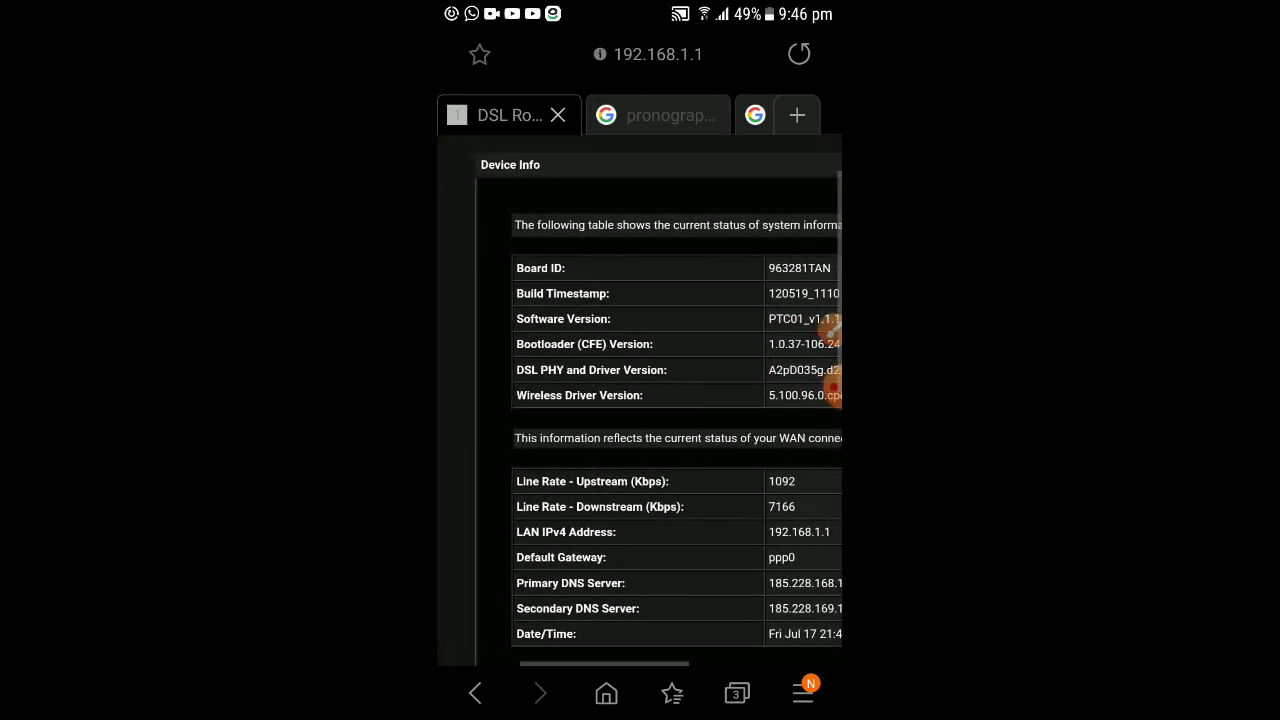
pyautogui.scroll(2, 640, 400)
pyautogui.hscroll(-4, 640, 400)
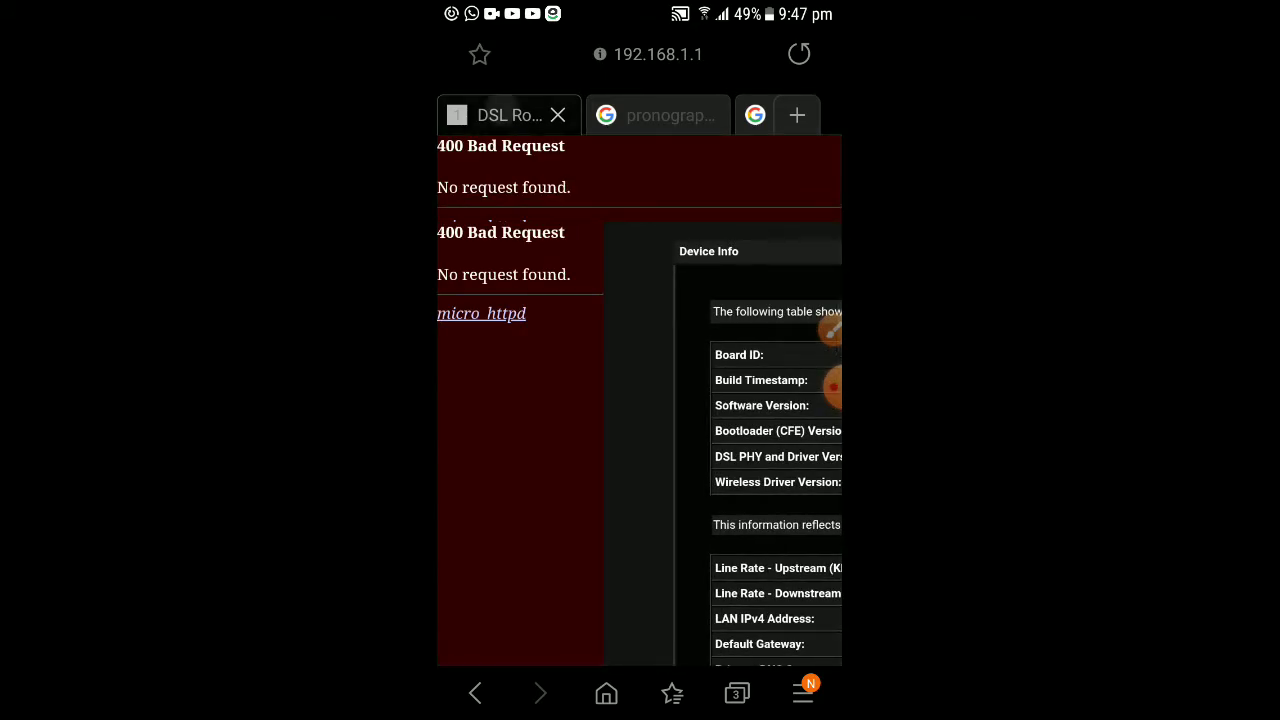
pyautogui.click(658, 54)
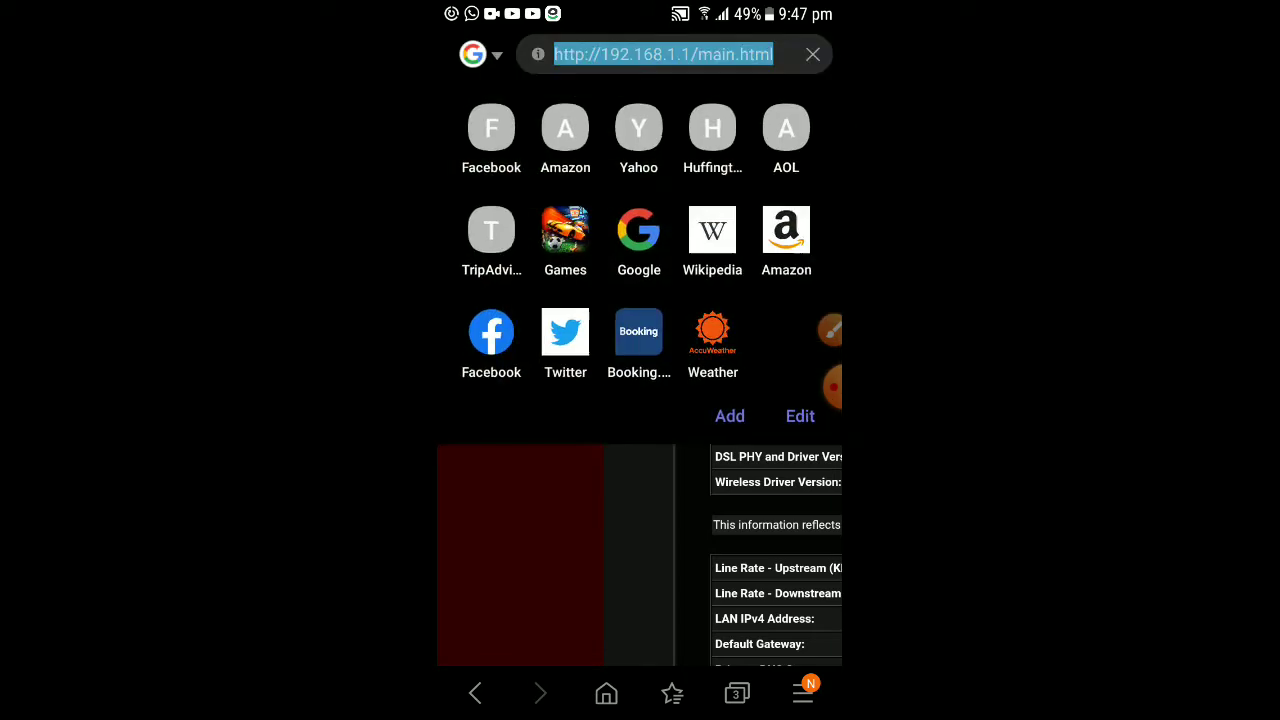
pyautogui.click(749, 54)
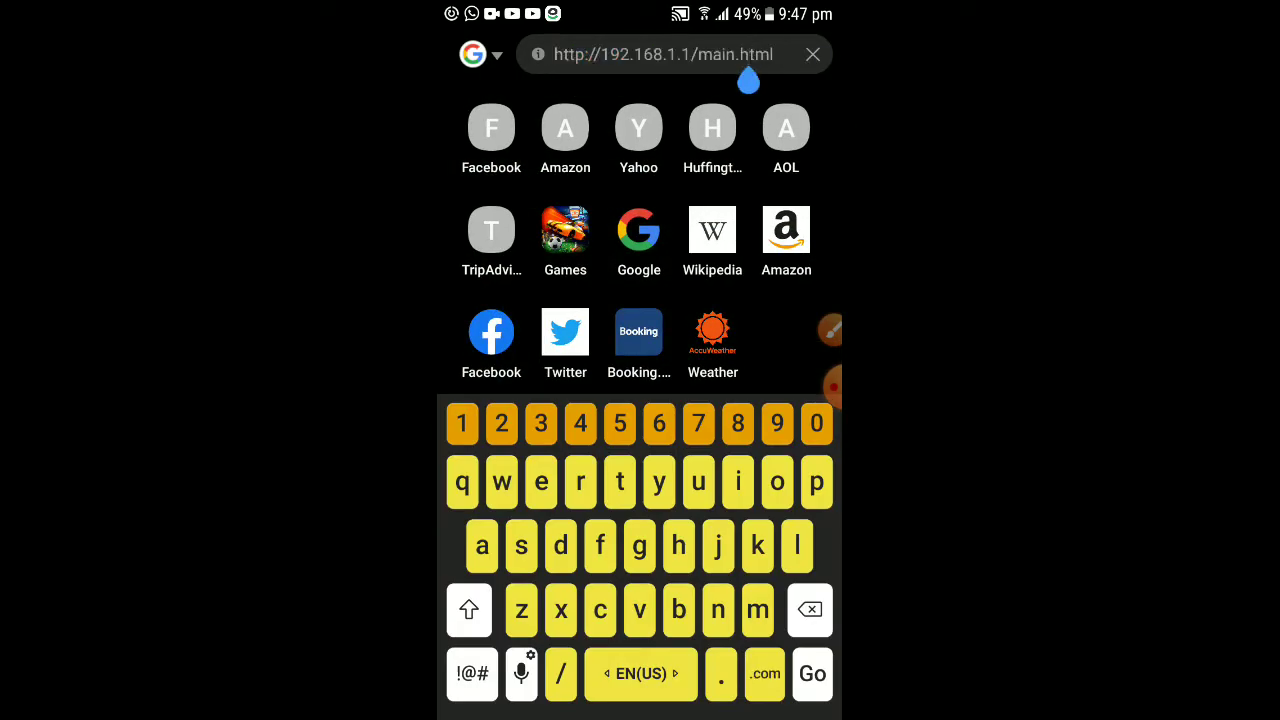
pyautogui.moveTo(749, 88); pyautogui.dragTo(772, 90)
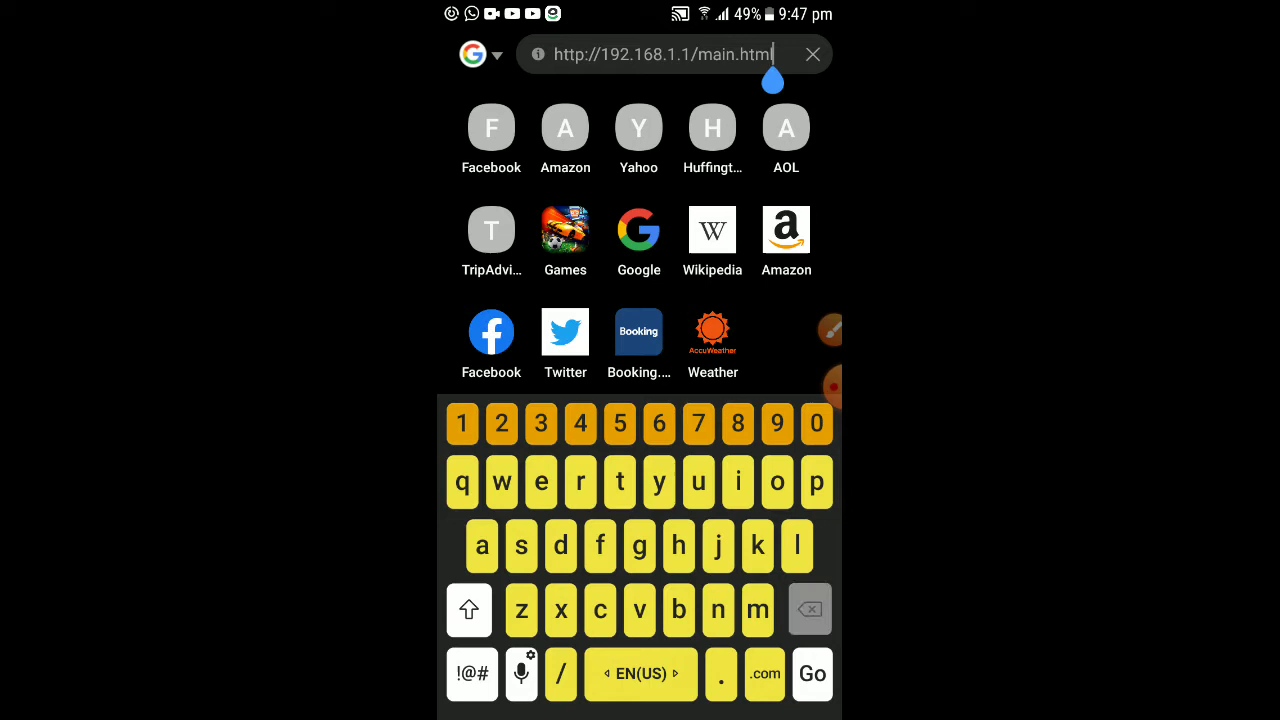
pyautogui.press('BackSpace')
pyautogui.press('BackSpace')
pyautogui.press('BackSpace')
pyautogui.press('BackSpace')
pyautogui.press('BackSpace')
pyautogui.press('BackSpace')
pyautogui.press('BackSpace')
pyautogui.press('BackSpace')
pyautogui.press('BackSpace')
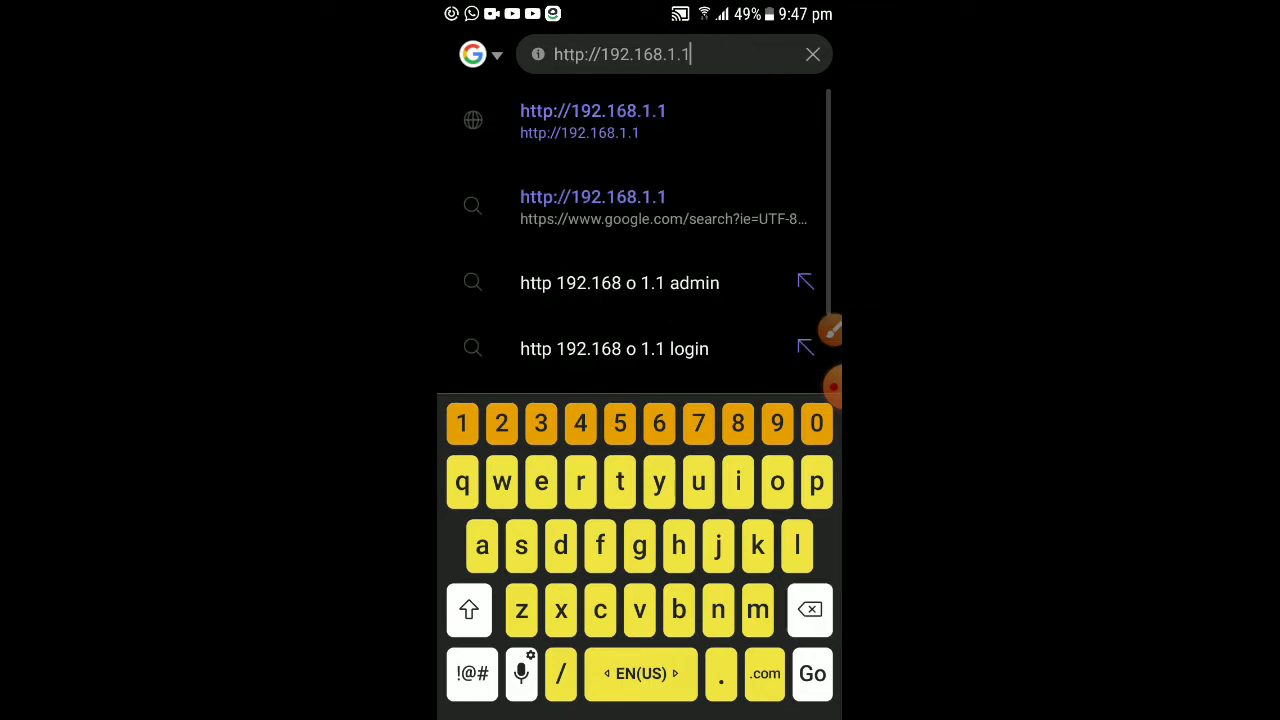
pyautogui.press('Return')
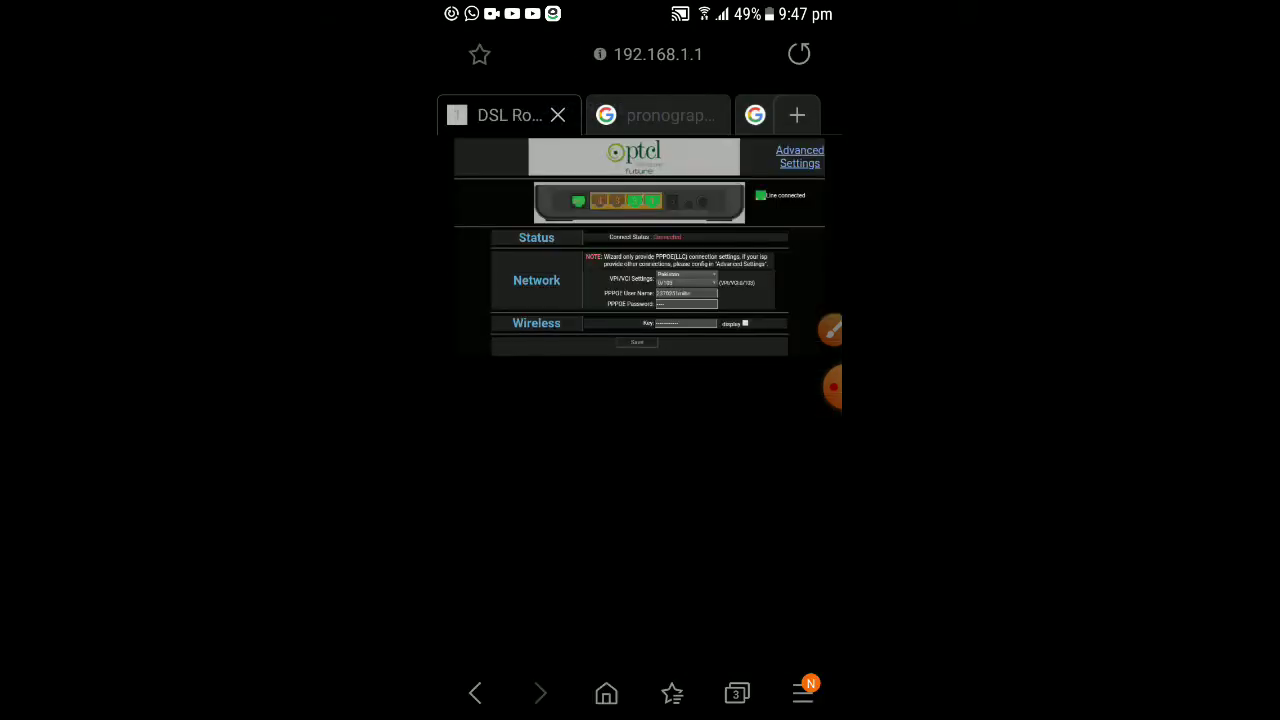
# Go to Advanced Settings > Advanced Setup and expand the DNS section.
pyautogui.click(800, 156)
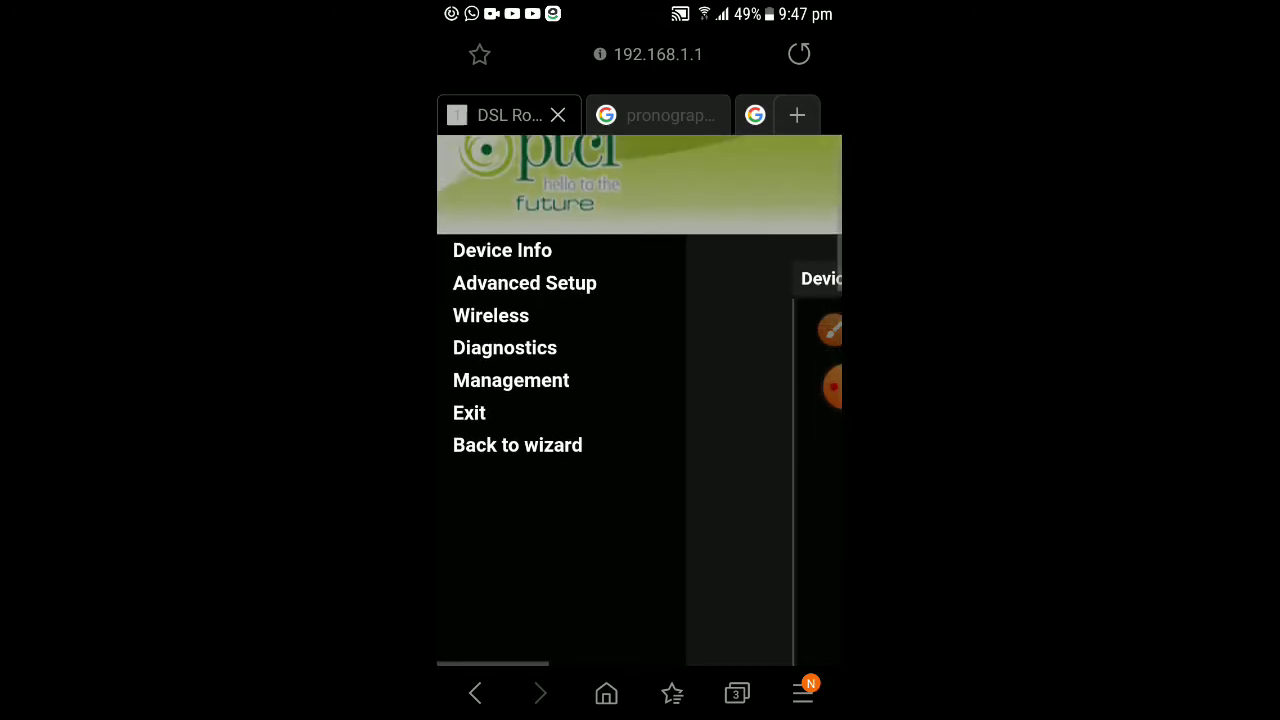
pyautogui.click(524, 283)
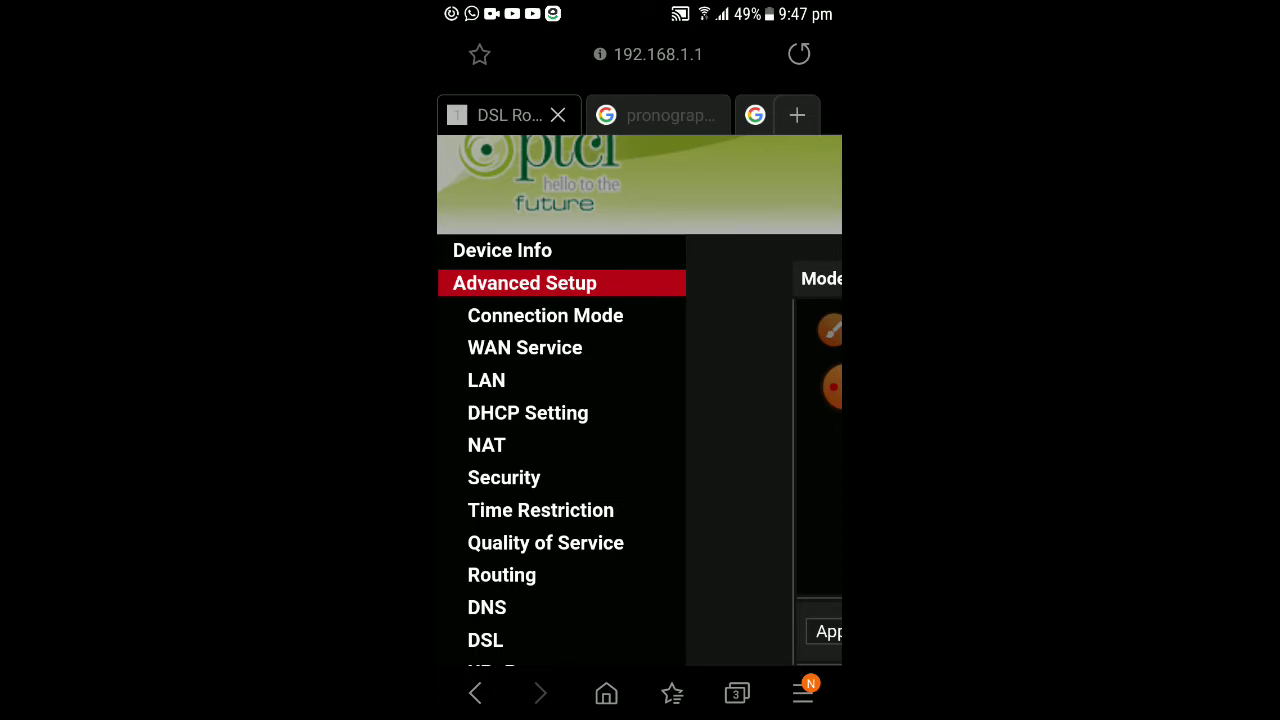
pyautogui.scroll(-2, 639, 450)
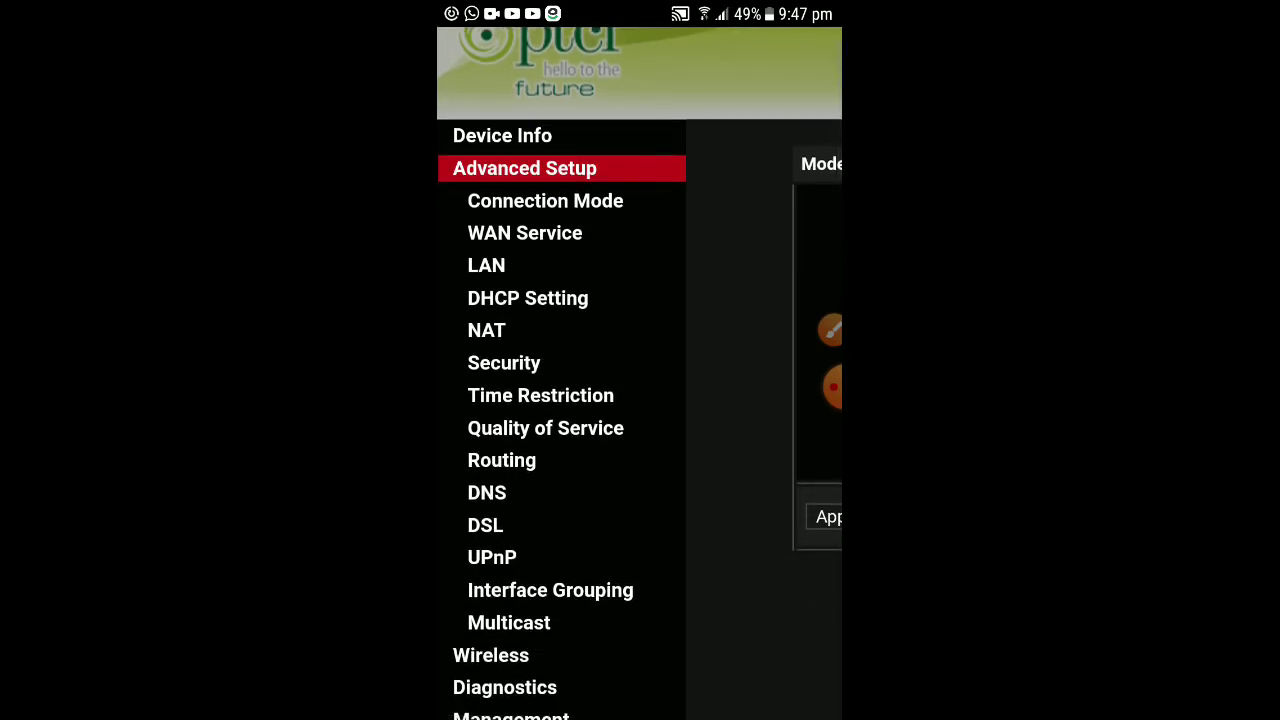
pyautogui.scroll(-2, 560, 400)
pyautogui.click(487, 394)
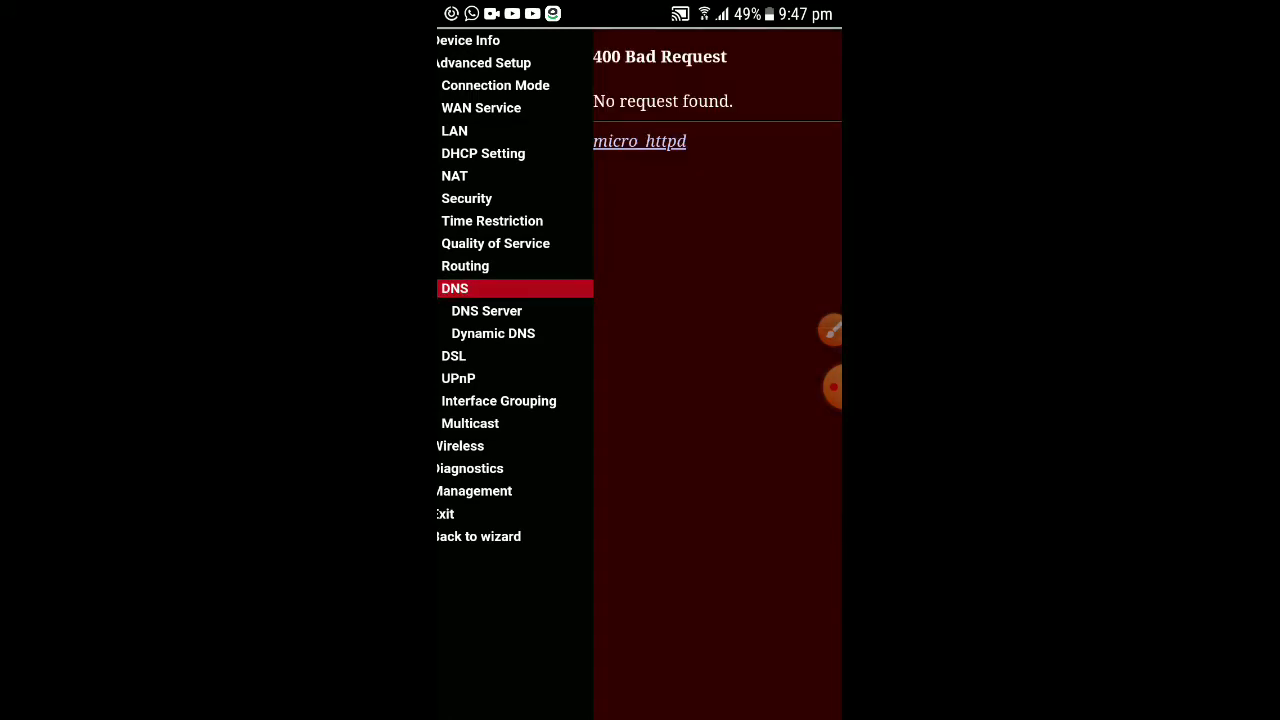
# Pan around the DNS Server Configuration to view static DNS 185.228.168.168 and 185.228.169.168.
pyautogui.hscroll(5, 639, 375)
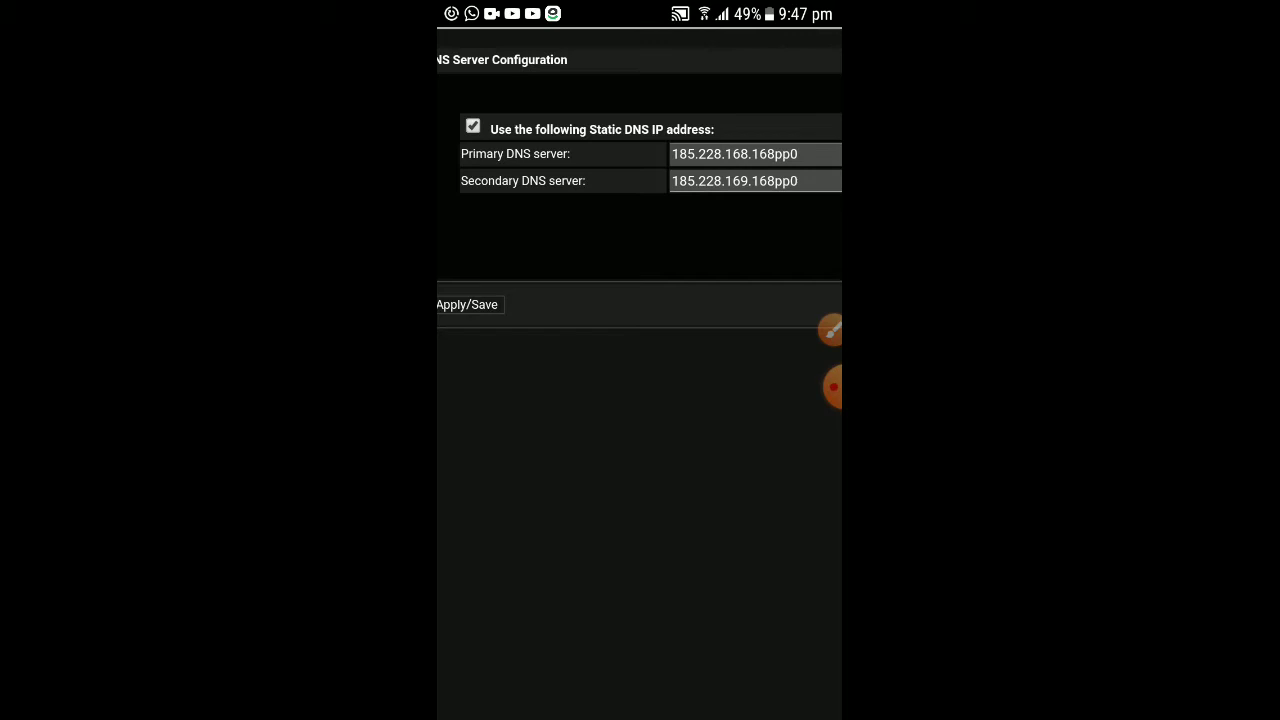
pyautogui.scroll(2, 639, 375)
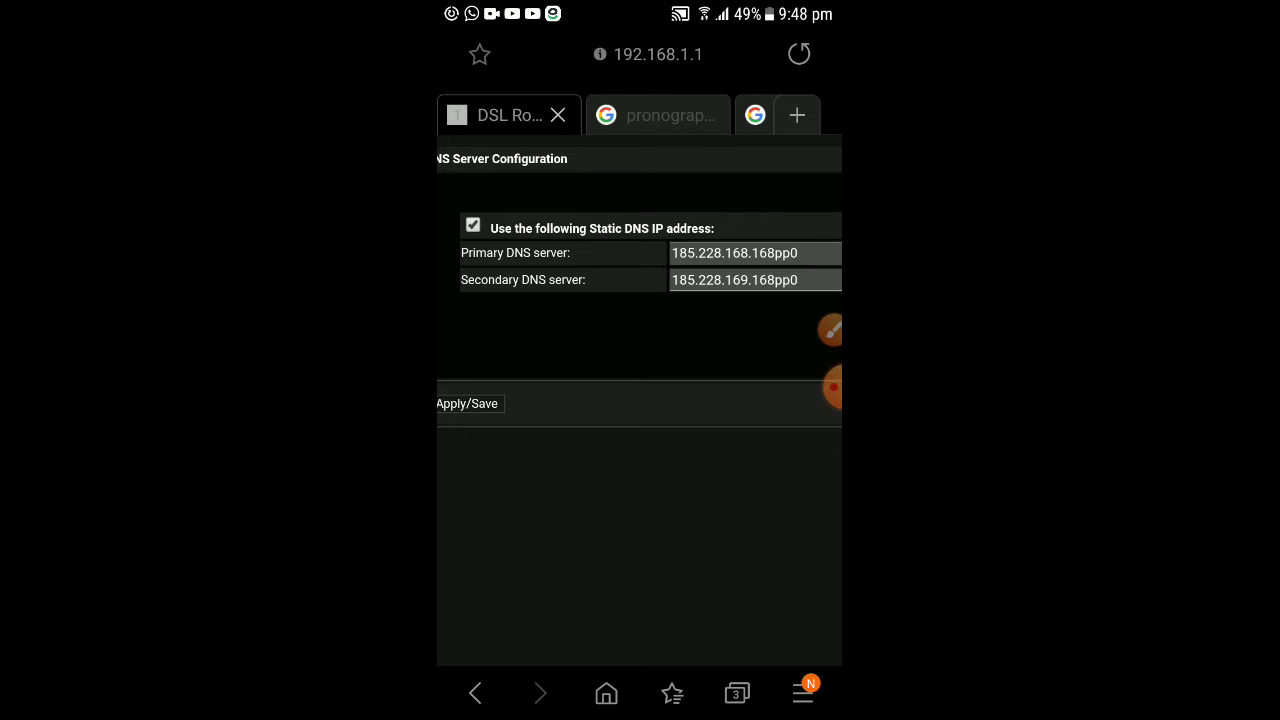
pyautogui.scroll(-2, 639, 300)
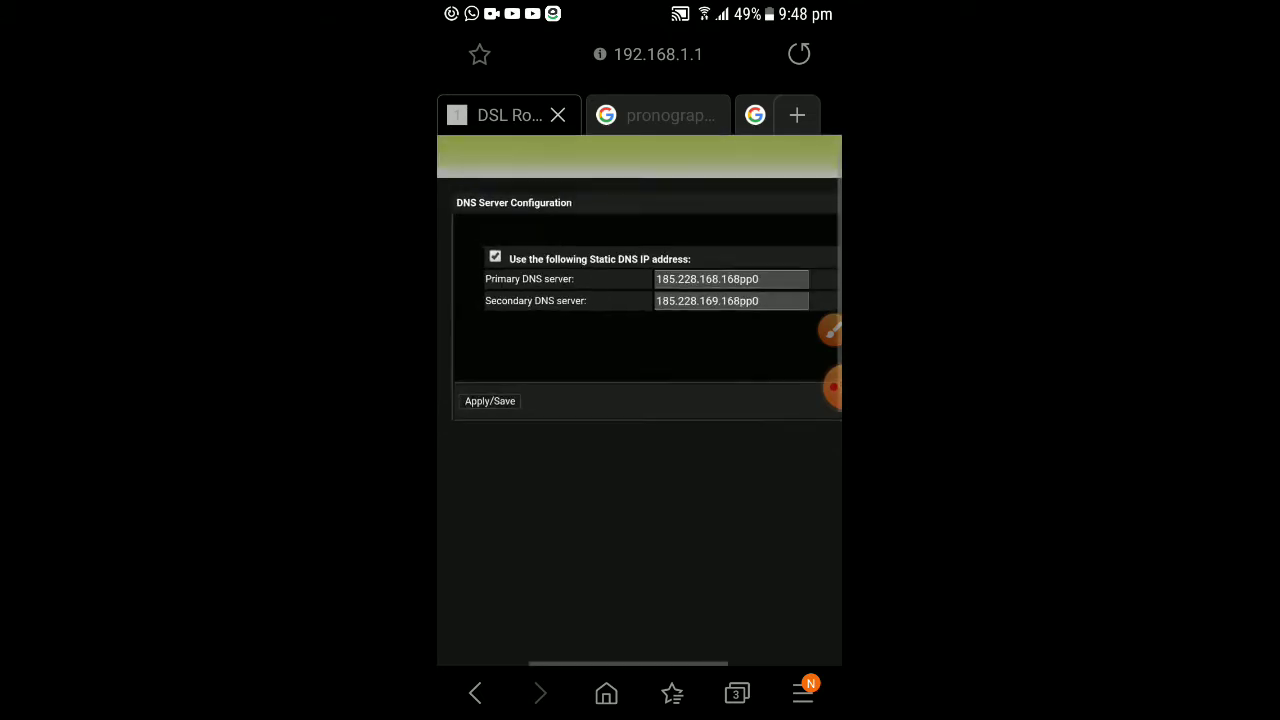
pyautogui.scroll(3, 639, 300)
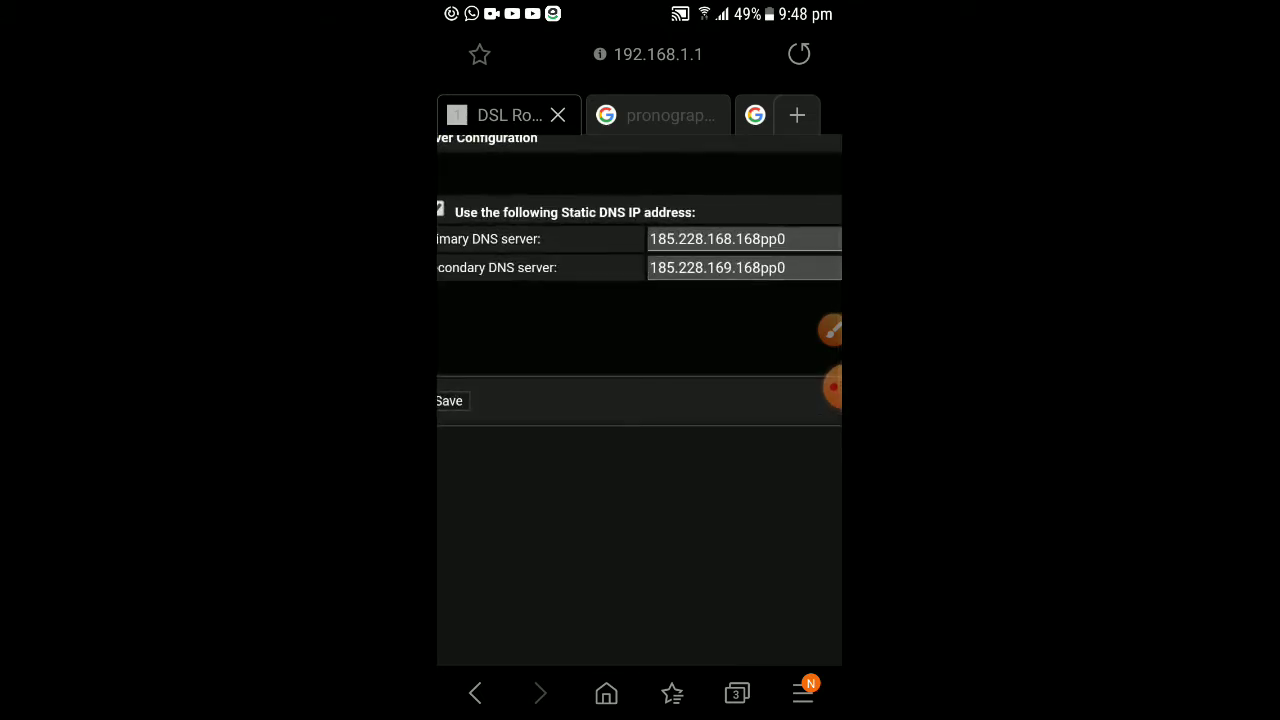
pyautogui.hscroll(-1, 639, 400)
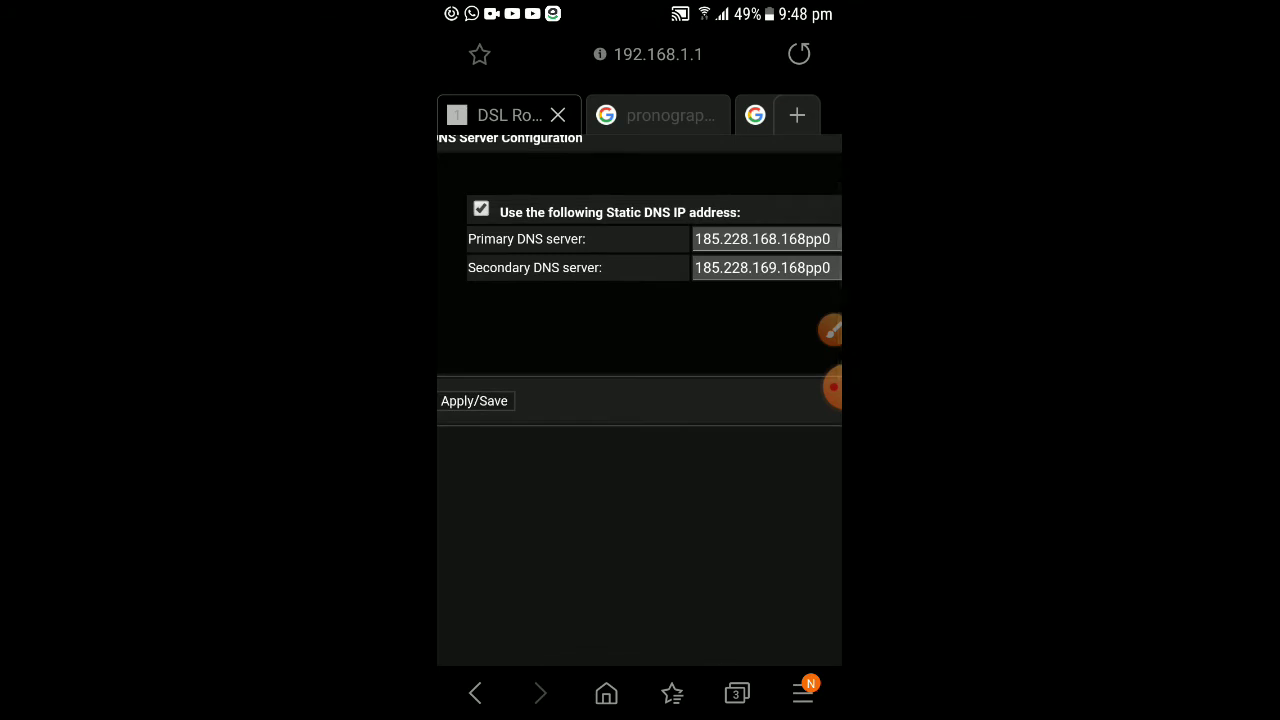
pyautogui.scroll(-1, 639, 300)
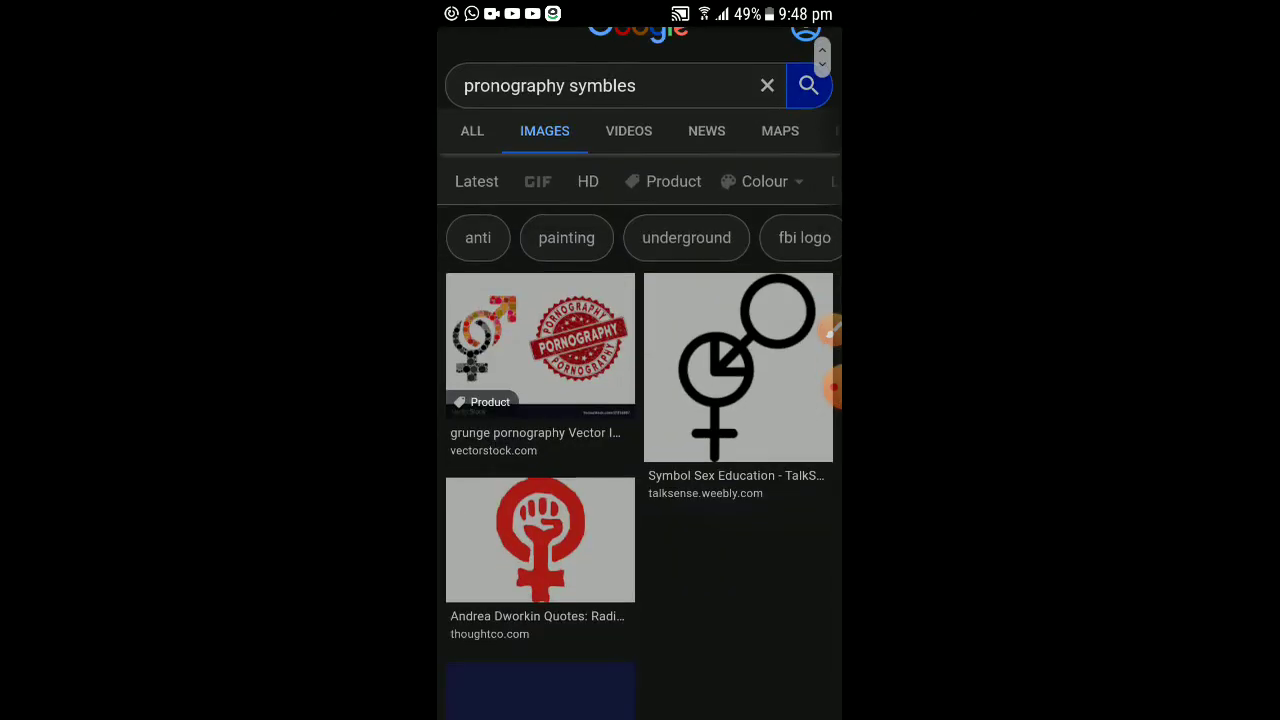
# Return to the DSL Router tab and zoom in on both static DNS address fields.
pyautogui.scroll(-2, 640, 400)
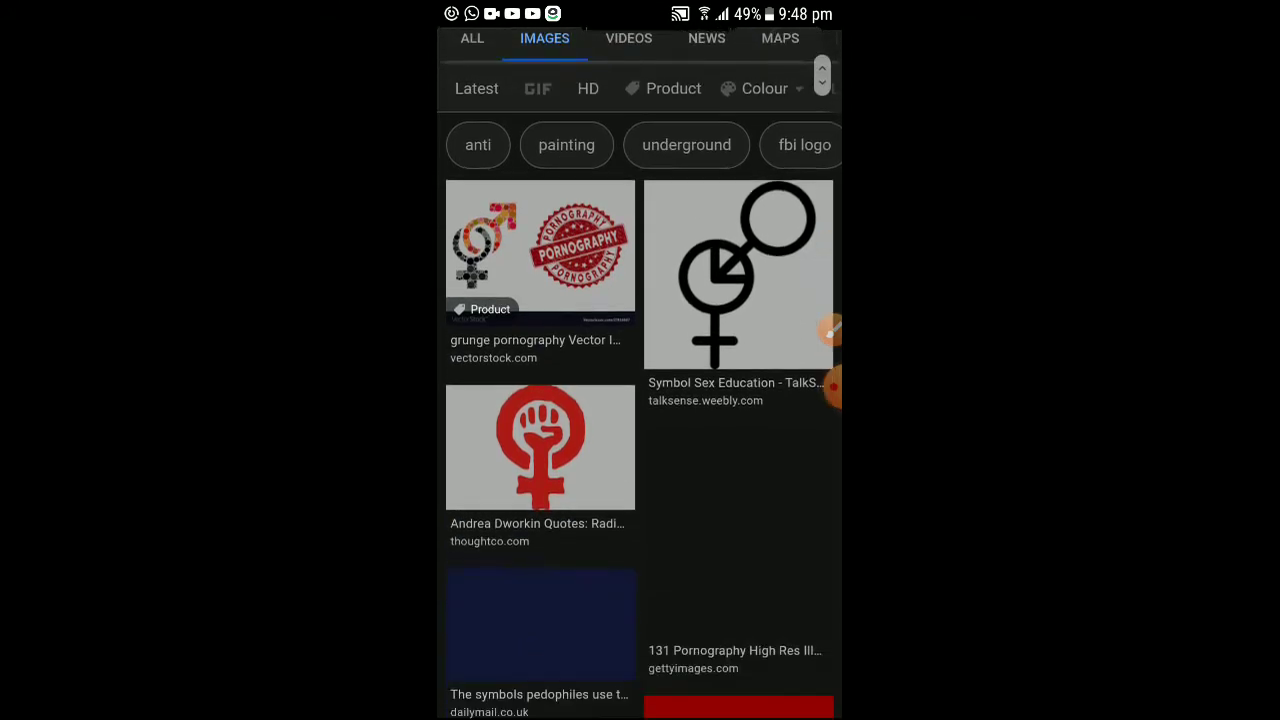
pyautogui.scroll(-10, 640, 400)
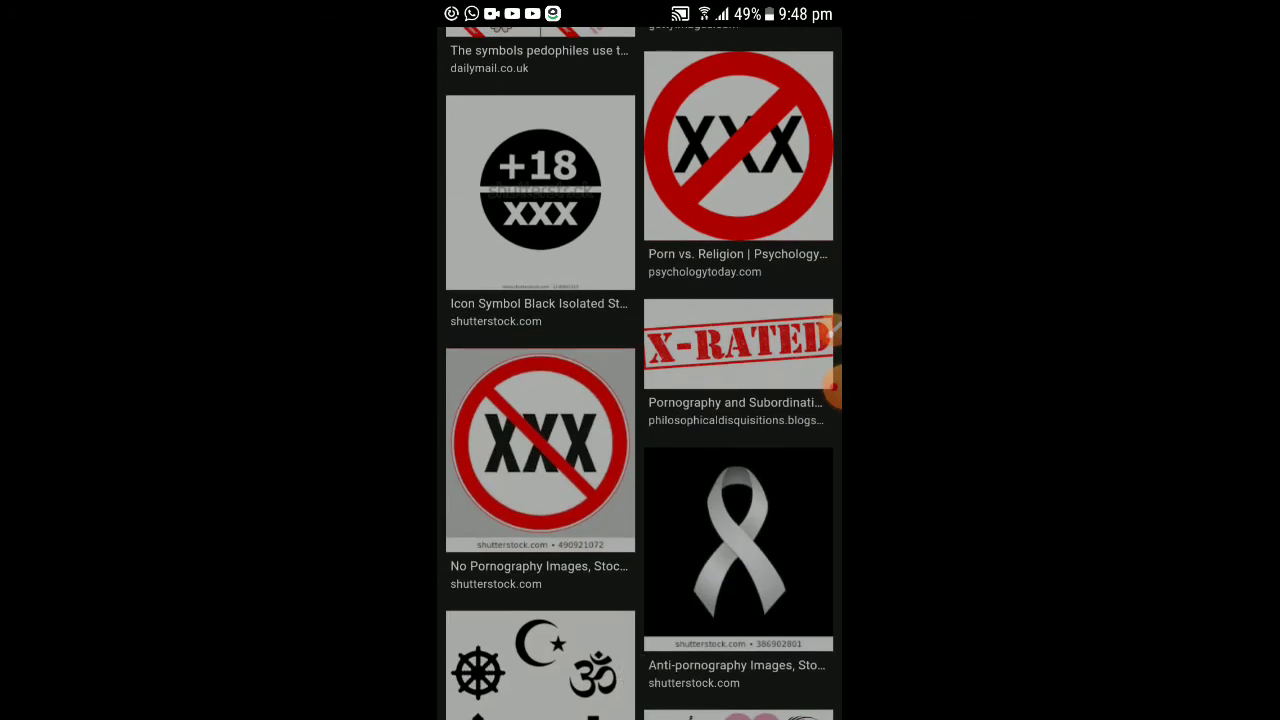
pyautogui.scroll(3, 640, 400)
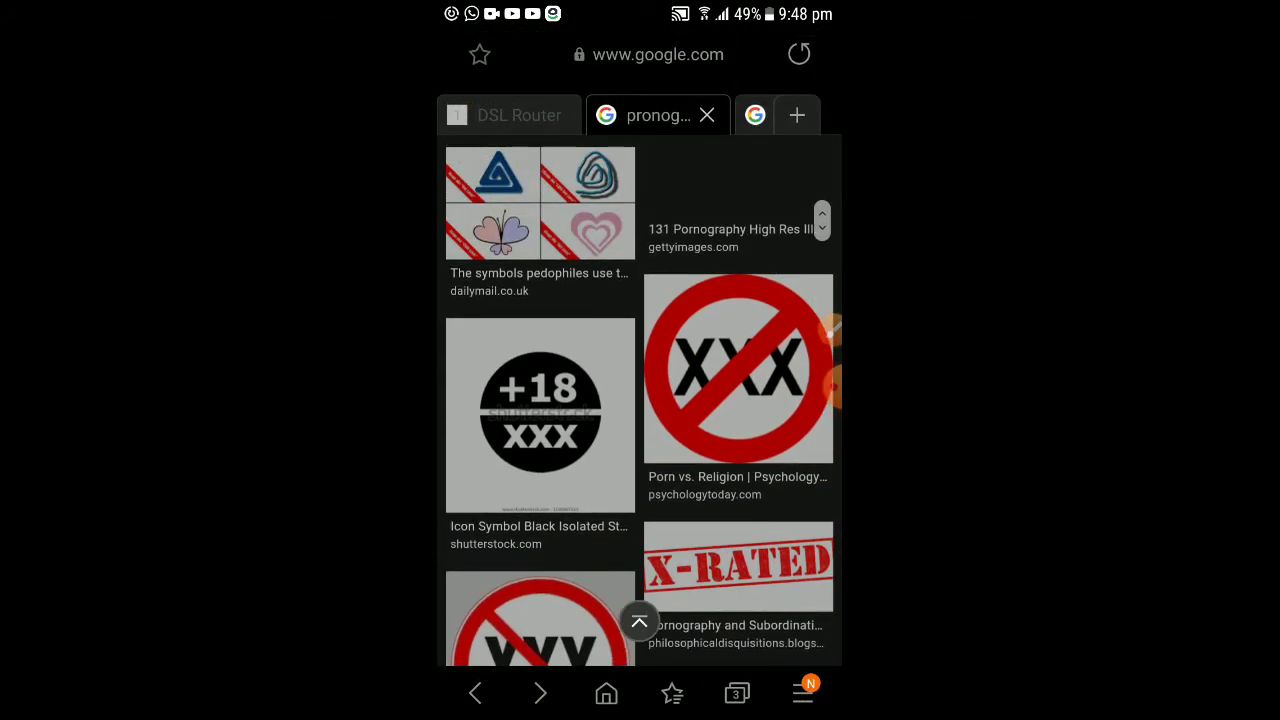
pyautogui.click(510, 115)
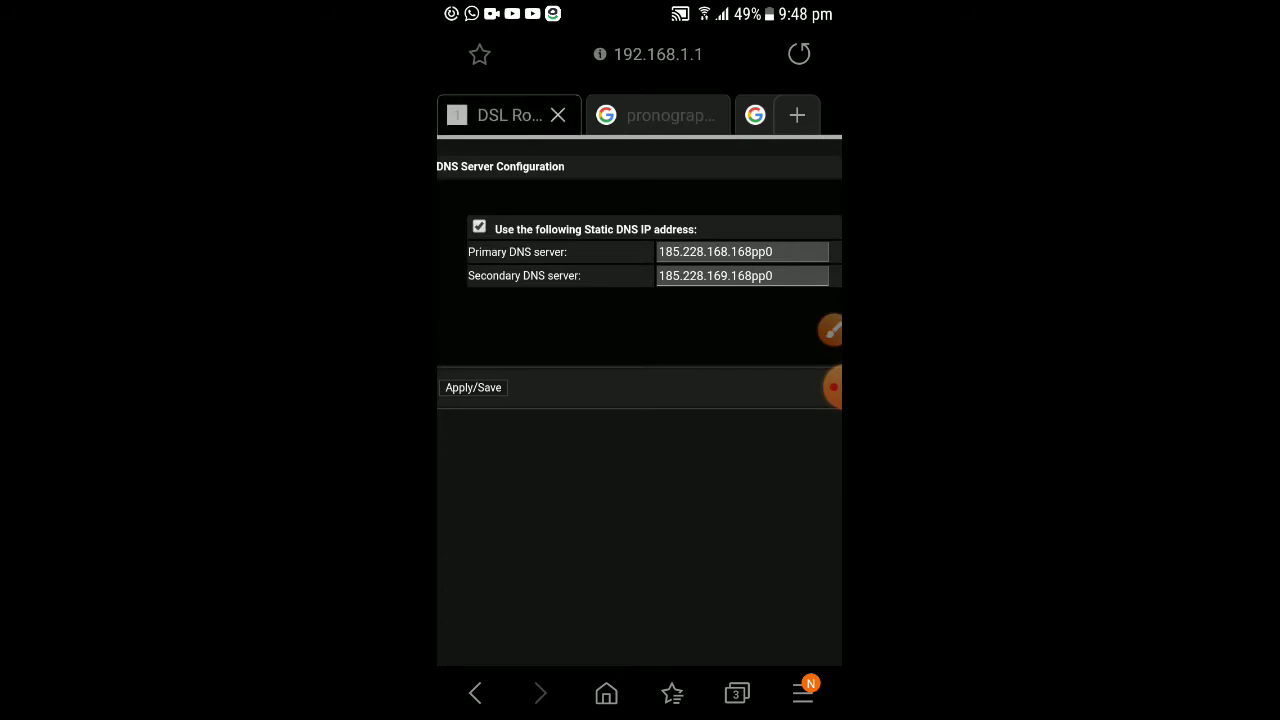
pyautogui.doubleClick(686, 240)
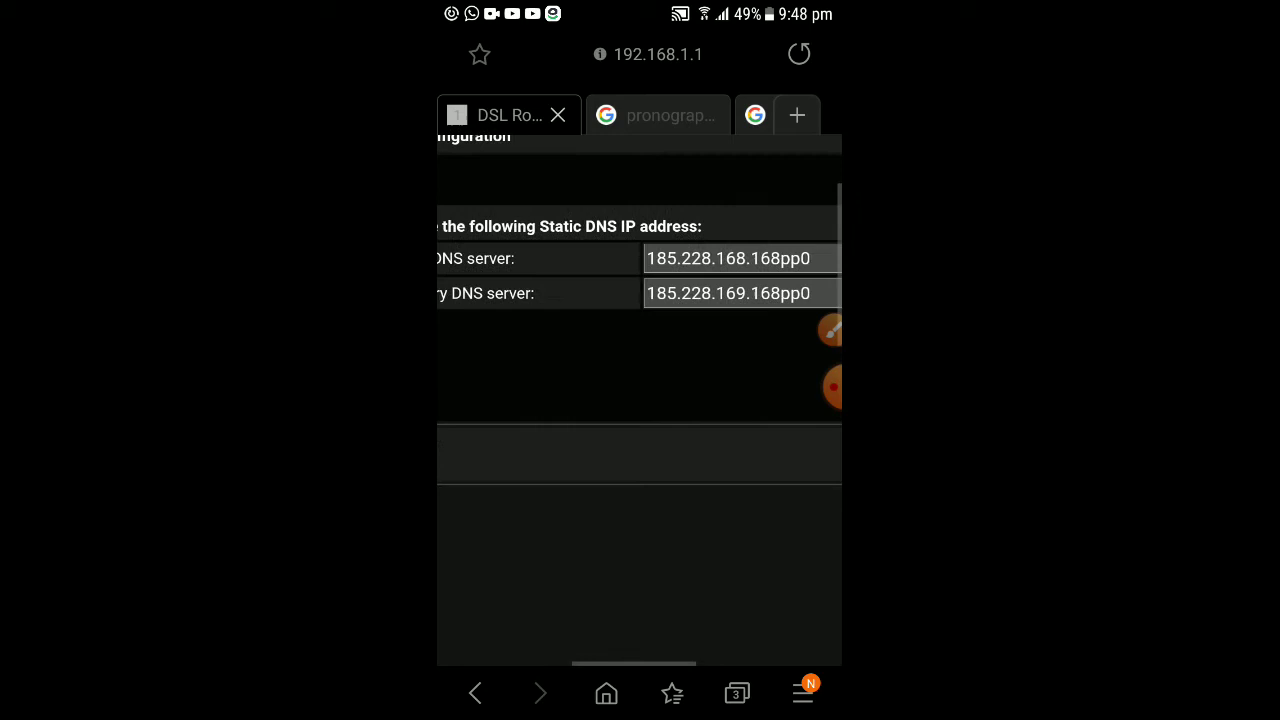
pyautogui.hscroll(1, 640, 400)
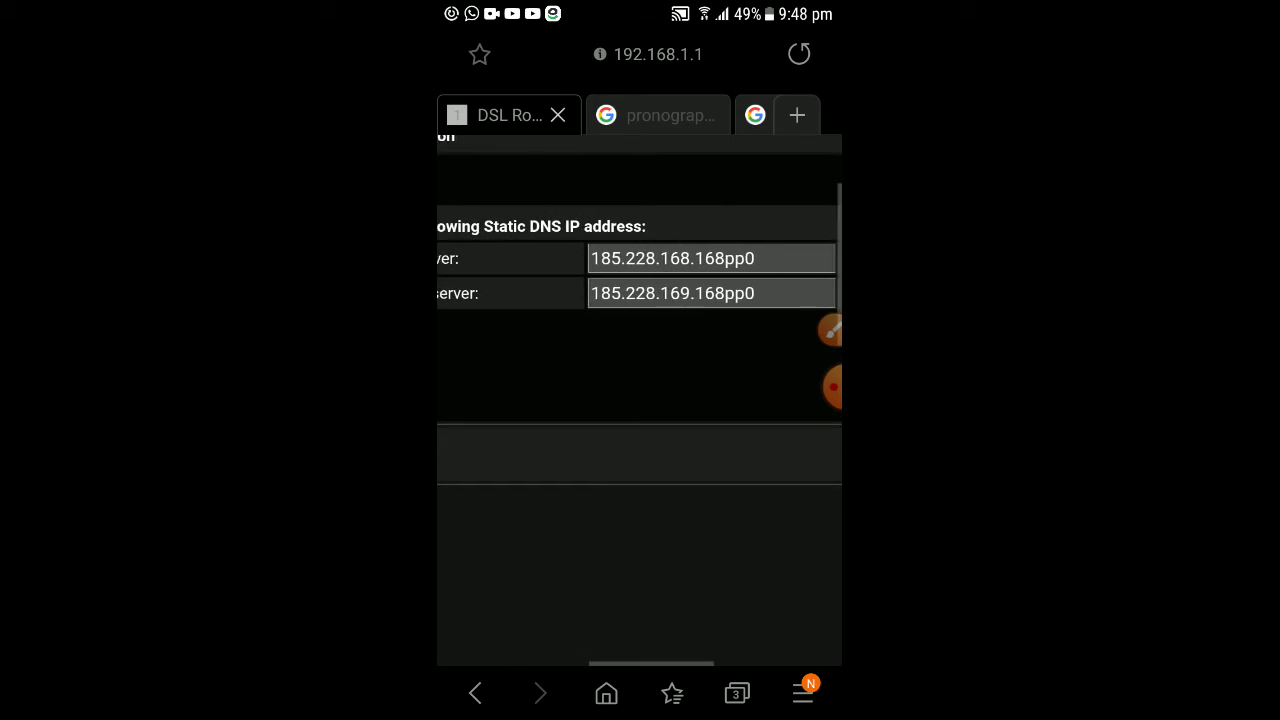
pyautogui.hscroll(1, 640, 400)
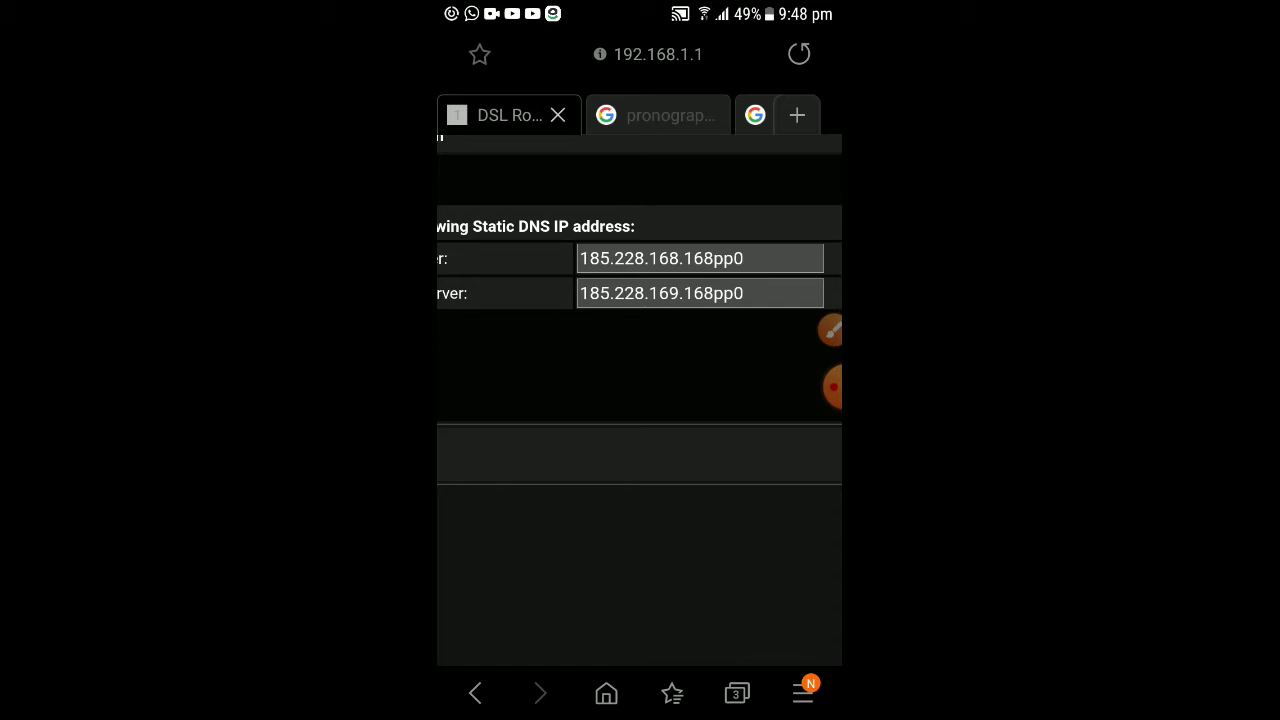
pyautogui.hscroll(2, 640, 115)
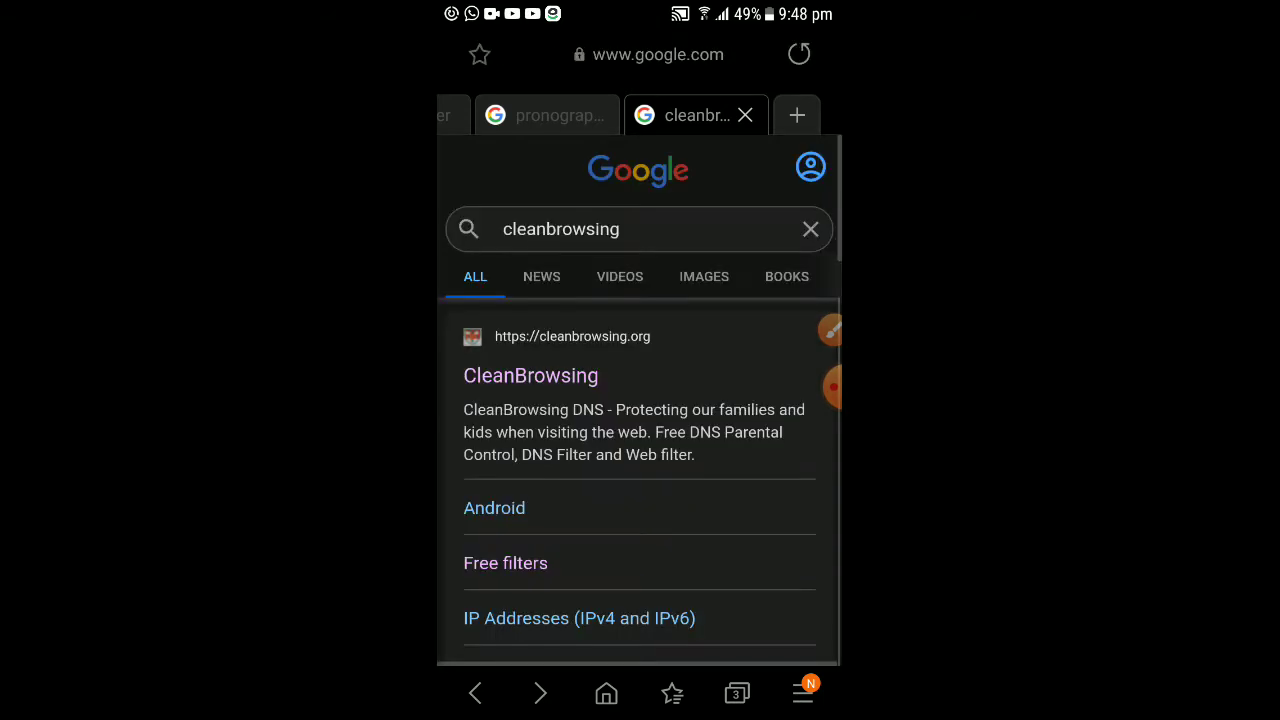
# Re-run the Google search for 'cleanbrowsing' from the search history suggestions.
pyautogui.scroll(-2, 640, 400)
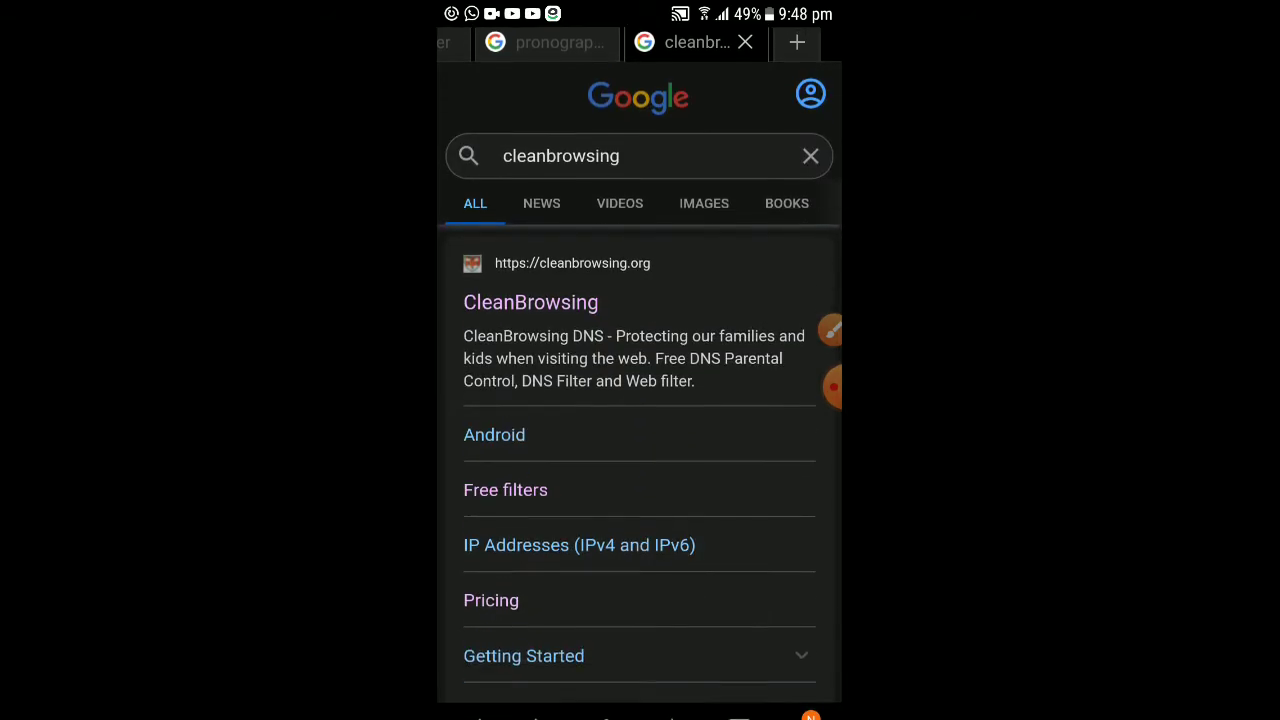
pyautogui.click(600, 121)
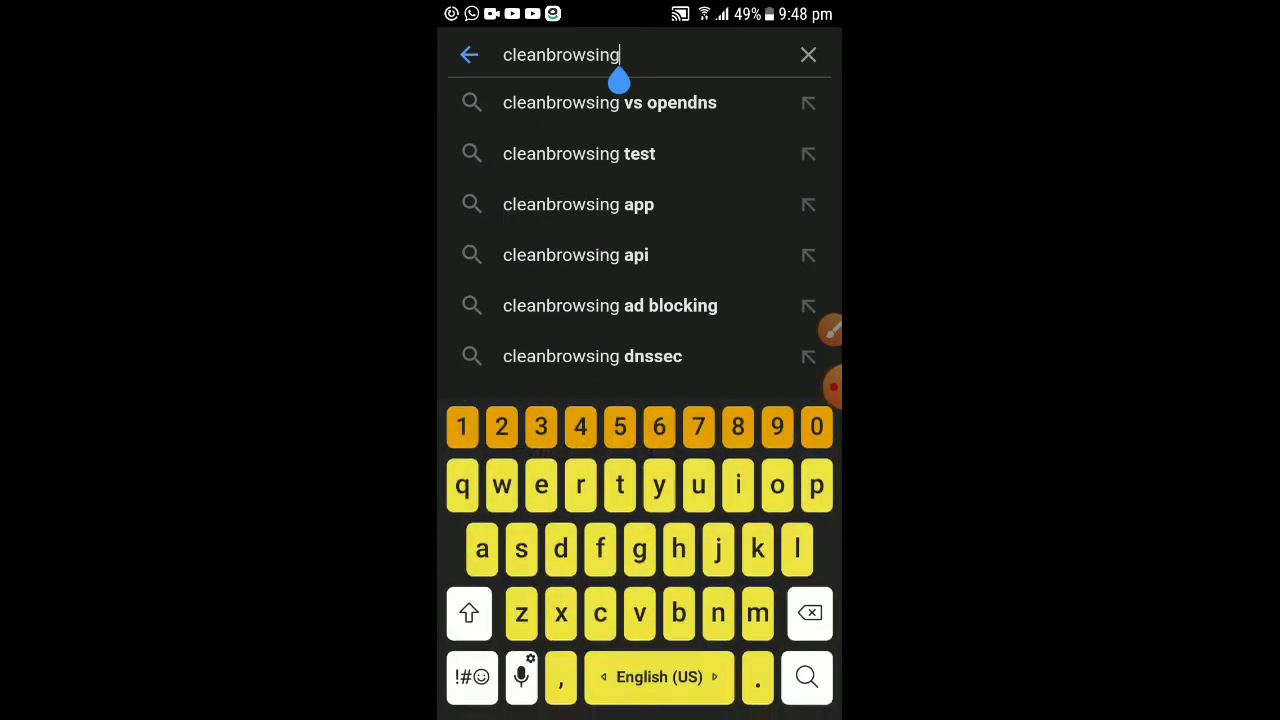
pyautogui.press('BackSpace')
pyautogui.press('BackSpace')
pyautogui.press('BackSpace')
pyautogui.press('BackSpace')
pyautogui.press('BackSpace')
pyautogui.press('BackSpace')
pyautogui.press('BackSpace')
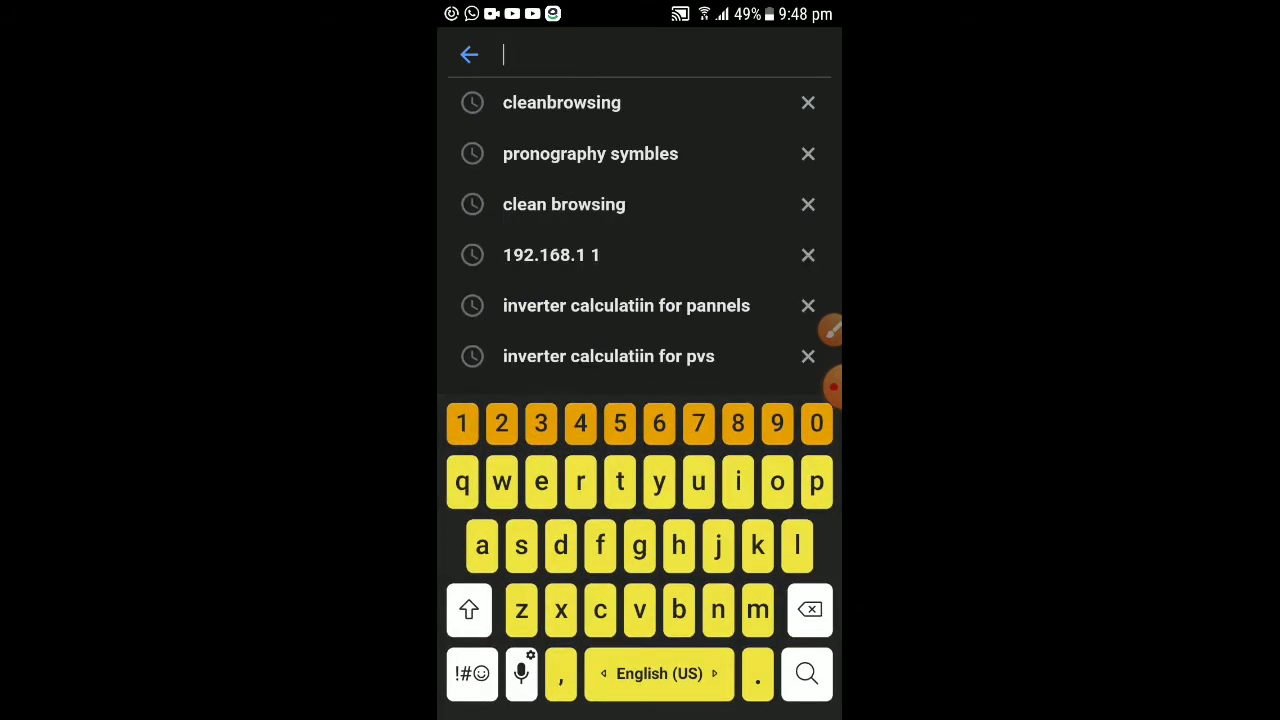
pyautogui.click(561, 102)
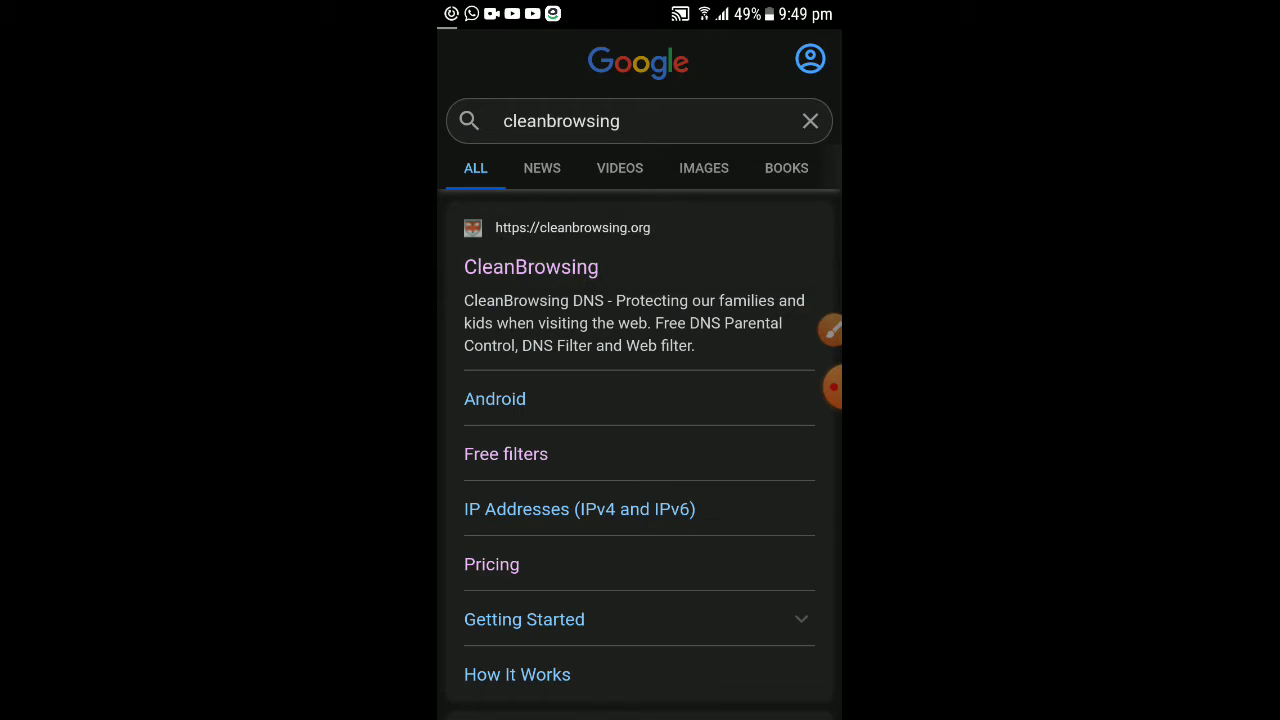
pyautogui.scroll(-2, 640, 400)
# Open the CleanBrowsing result and follow GET STARTED NOW.
pyautogui.scroll(3, 640, 400)
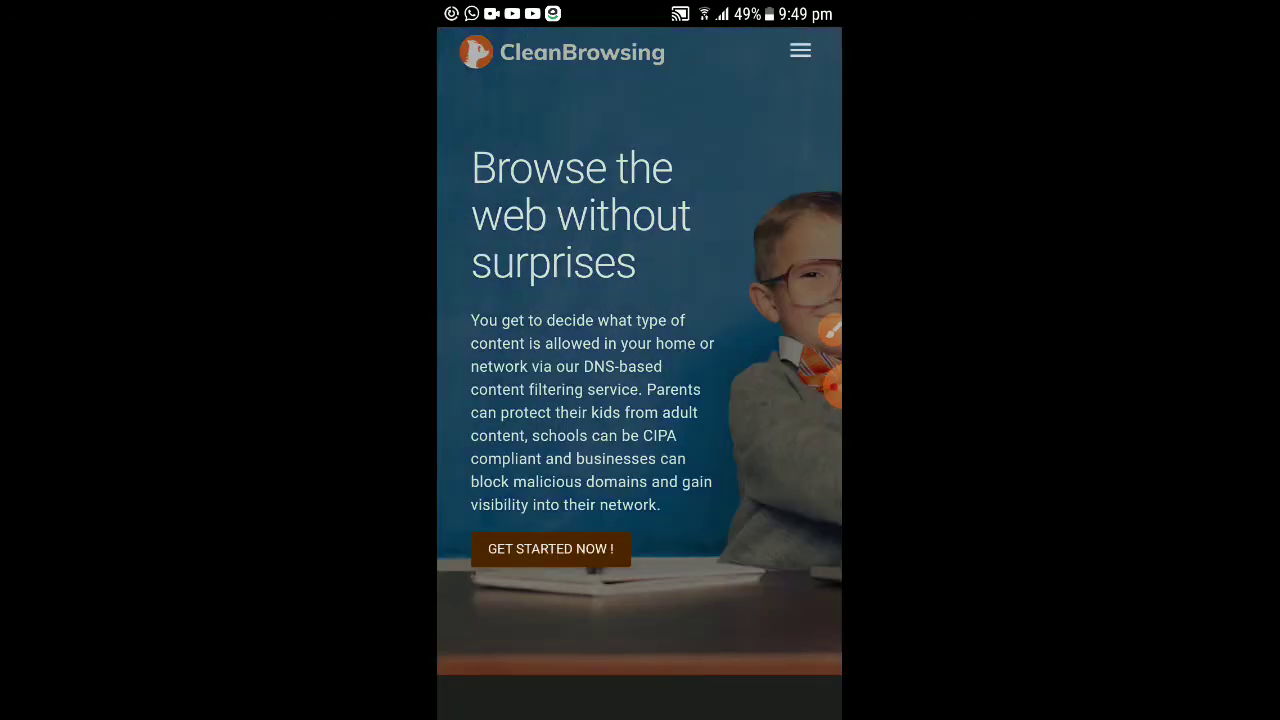
pyautogui.click(830, 330)
pyautogui.moveTo(644, 524)
pyautogui.mouseDown()
pyautogui.moveTo(507, 535)
pyautogui.moveTo(600, 566)
pyautogui.moveTo(622, 535)
pyautogui.mouseUp()
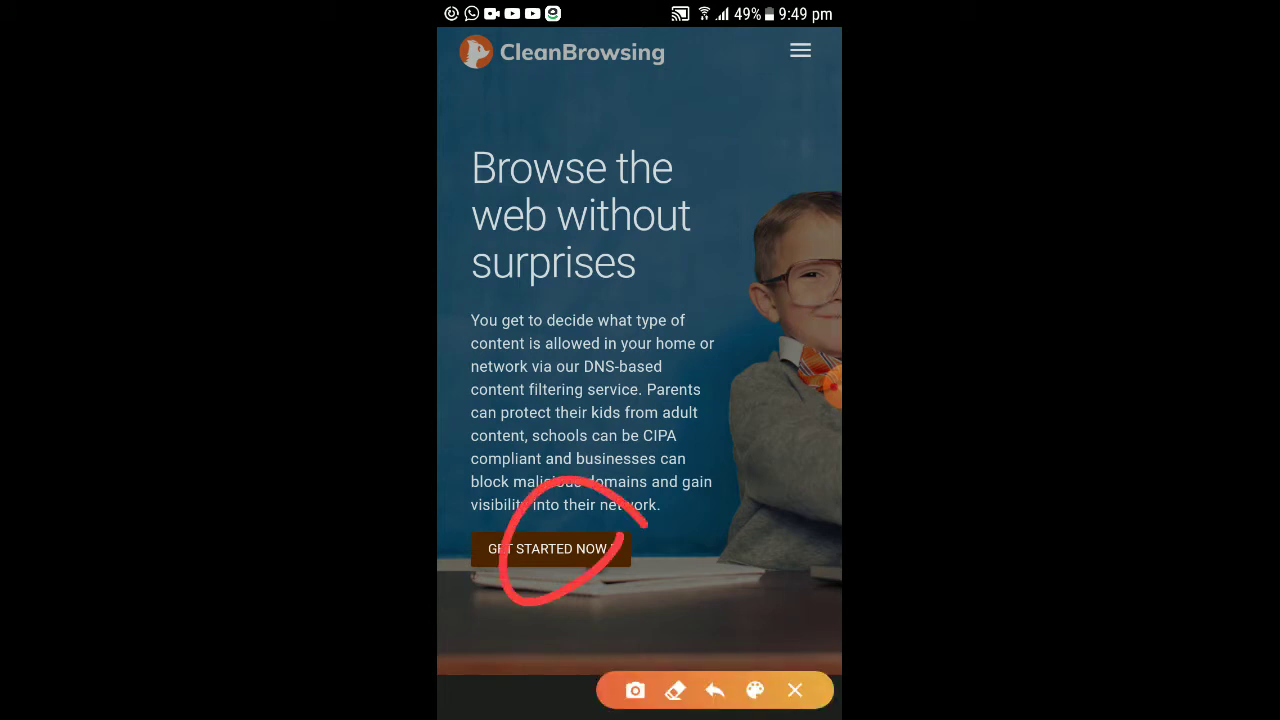
pyautogui.click(548, 557)
pyautogui.click(795, 690)
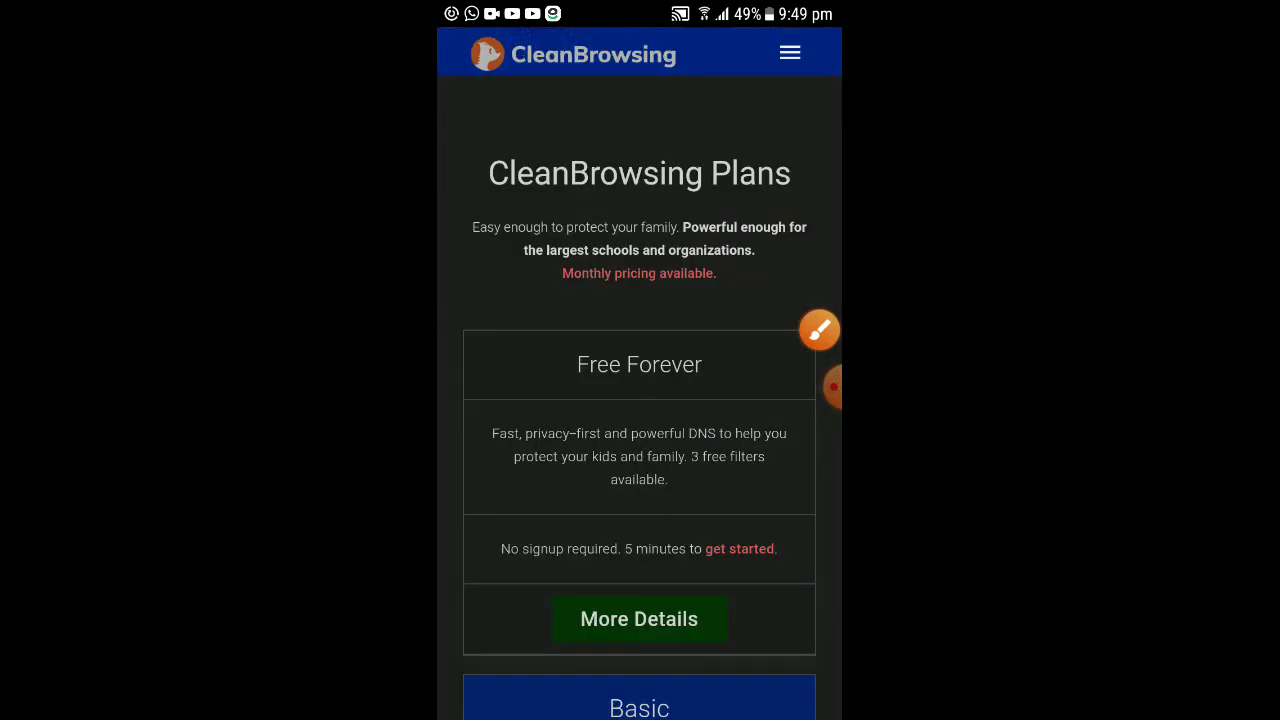
# Scroll down to the Free Forever and Basic plan cards.
pyautogui.scroll(-3, 639, 400)
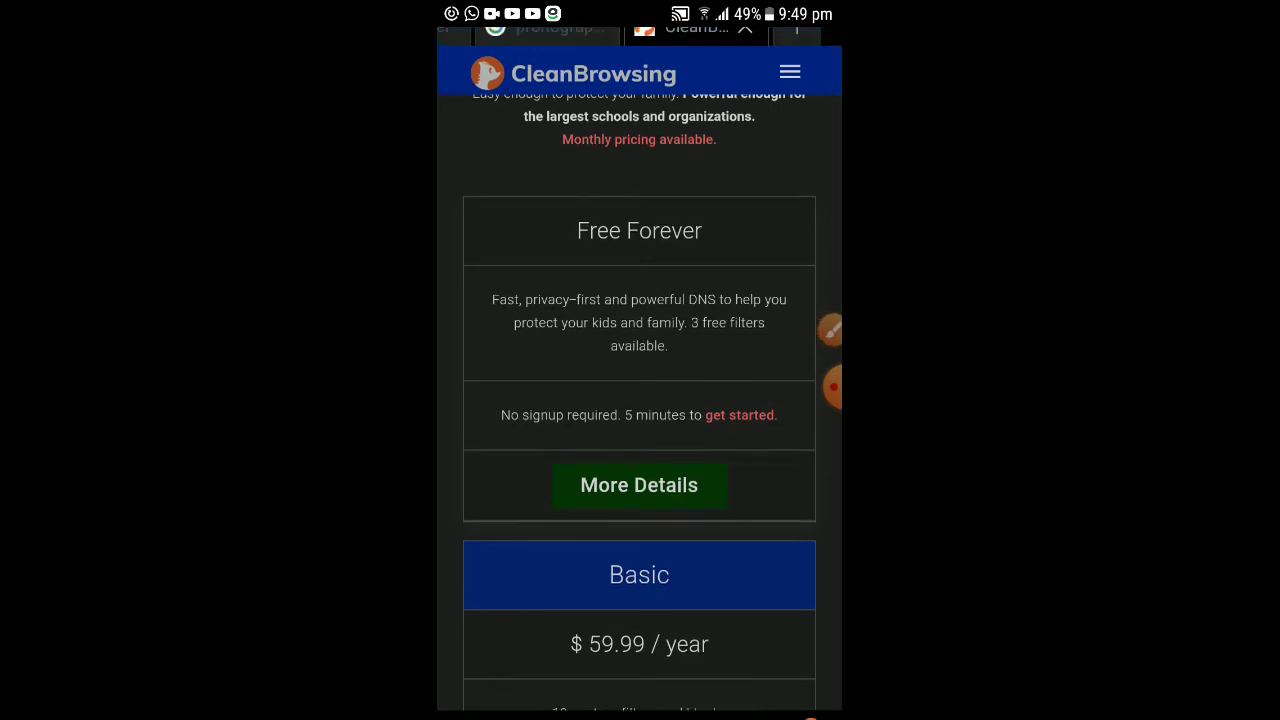
pyautogui.click(830, 330)
pyautogui.moveTo(736, 235)
pyautogui.mouseDown()
pyautogui.moveTo(535, 232)
pyautogui.moveTo(742, 258)
pyautogui.mouseUp()
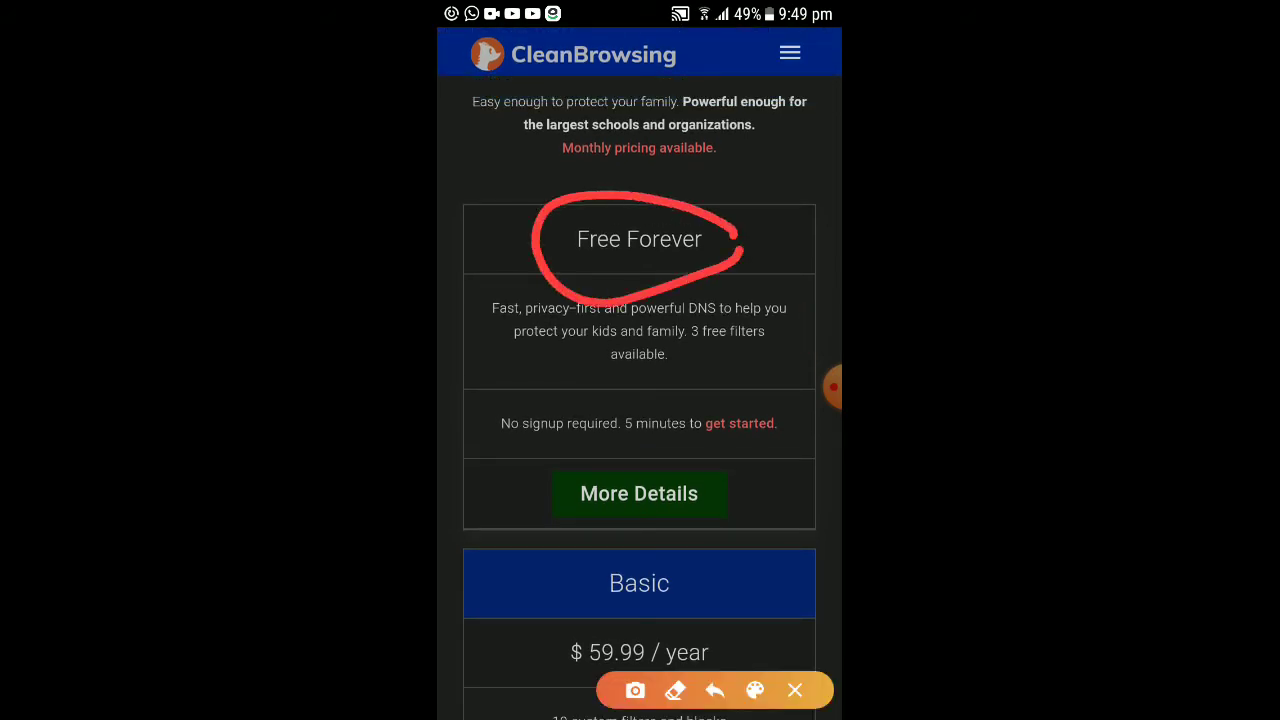
pyautogui.click(795, 690)
pyautogui.scroll(-3, 639, 400)
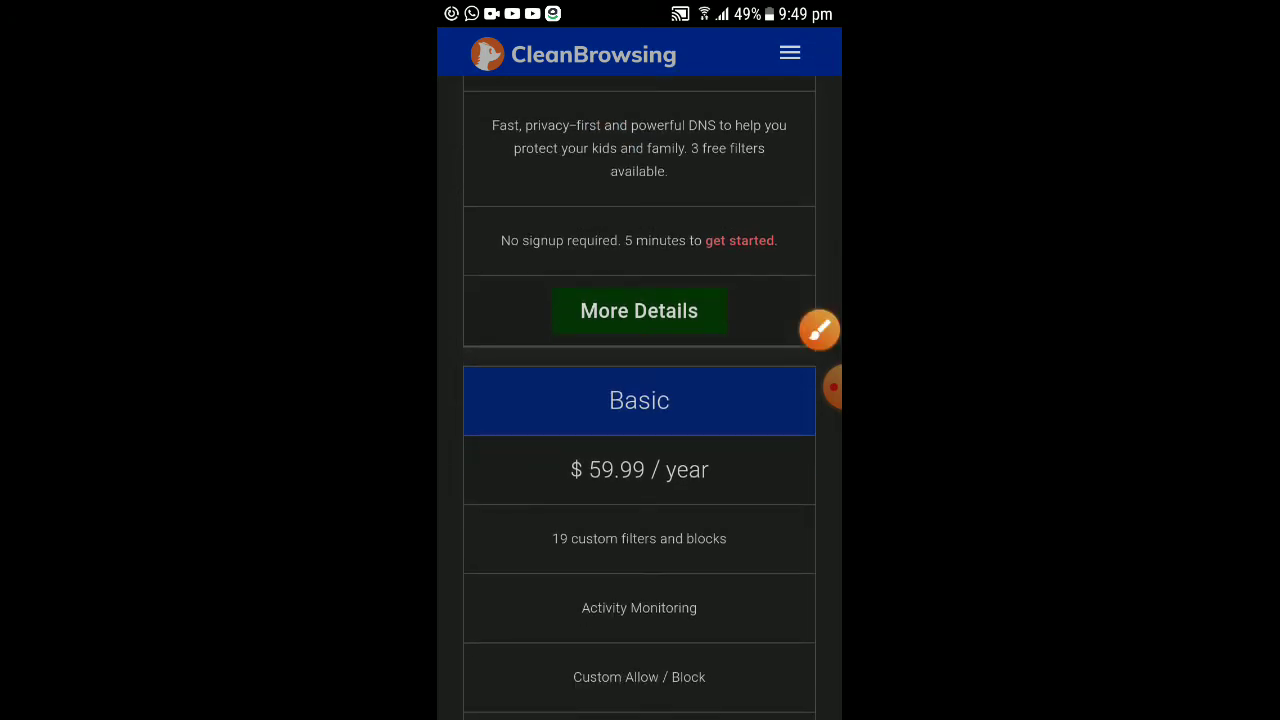
pyautogui.click(818, 330)
pyautogui.moveTo(720, 283)
pyautogui.mouseDown()
pyautogui.moveTo(557, 337)
pyautogui.moveTo(690, 312)
pyautogui.mouseUp()
pyautogui.click(795, 690)
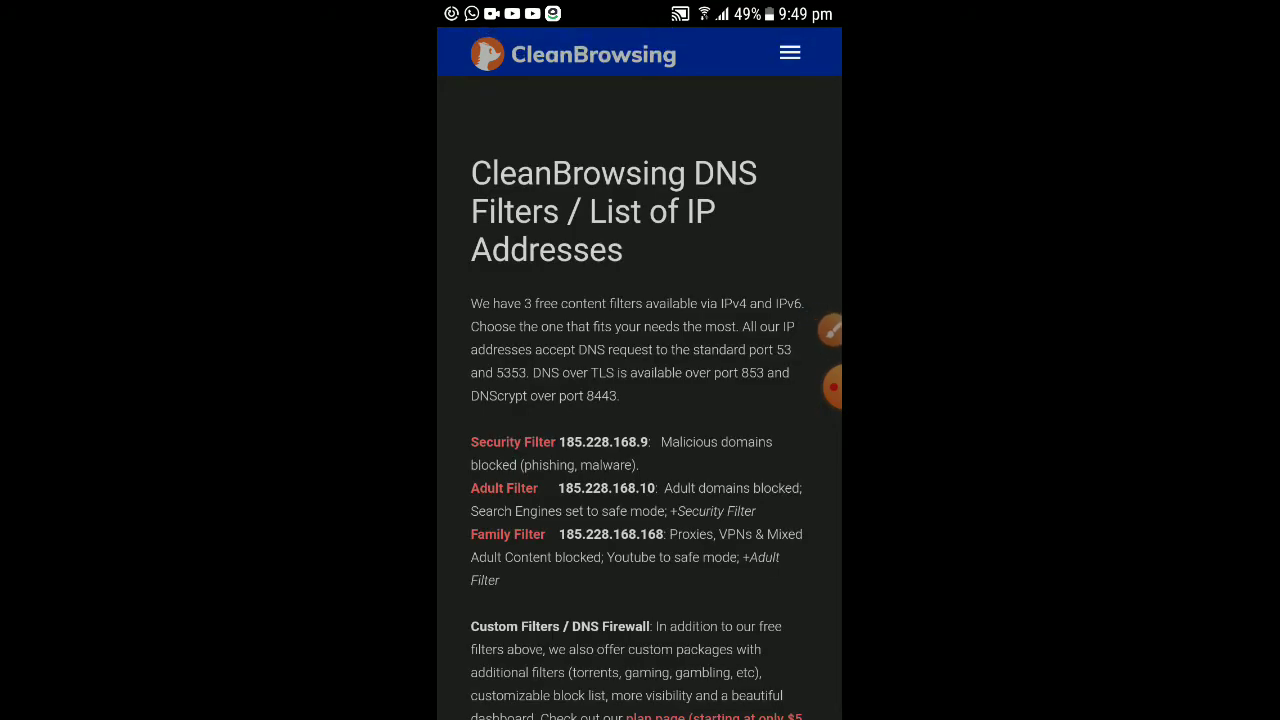
# Scroll down the CleanBrowsing DNS Filters page toward the Family Filter section.
pyautogui.scroll(-2, 640, 400)
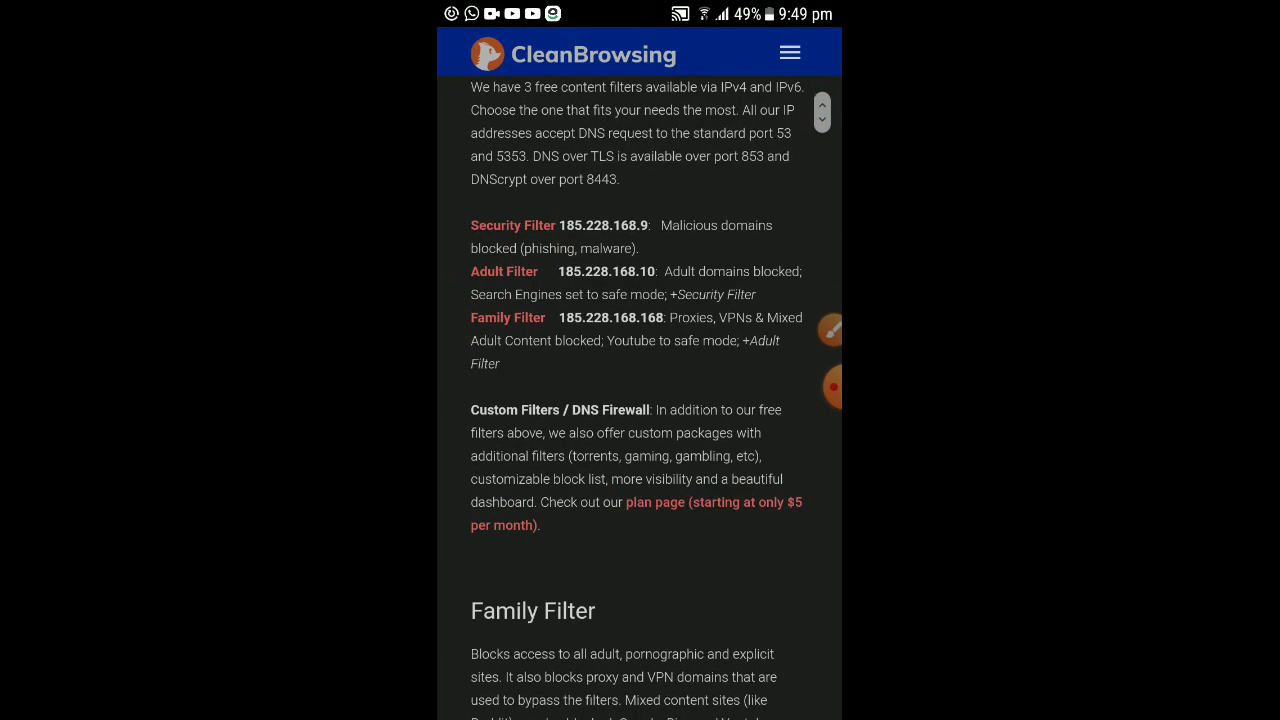
pyautogui.scroll(-2, 640, 400)
pyautogui.scroll(-2, 640, 400)
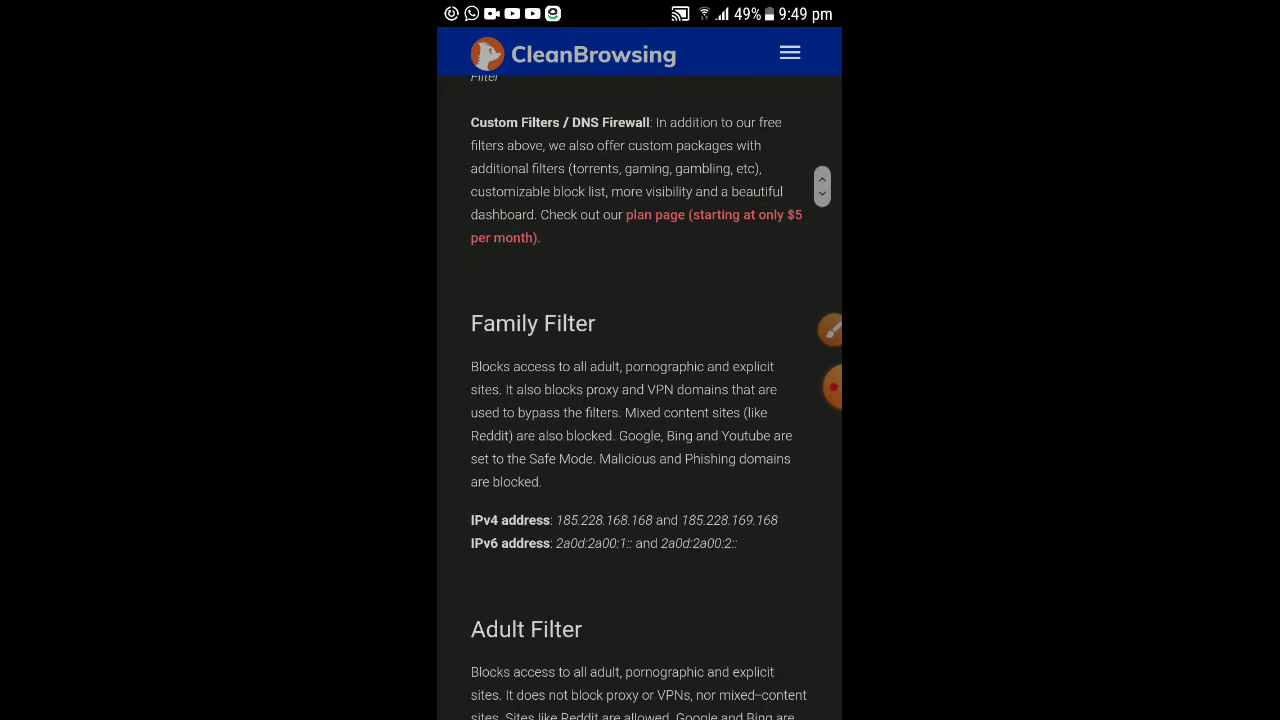
pyautogui.click(830, 330)
pyautogui.click(679, 315)
pyautogui.moveTo(679, 315)
pyautogui.mouseDown()
pyautogui.moveTo(474, 350)
pyautogui.moveTo(690, 570)
pyautogui.moveTo(636, 308)
pyautogui.mouseUp()
pyautogui.click(795, 690)
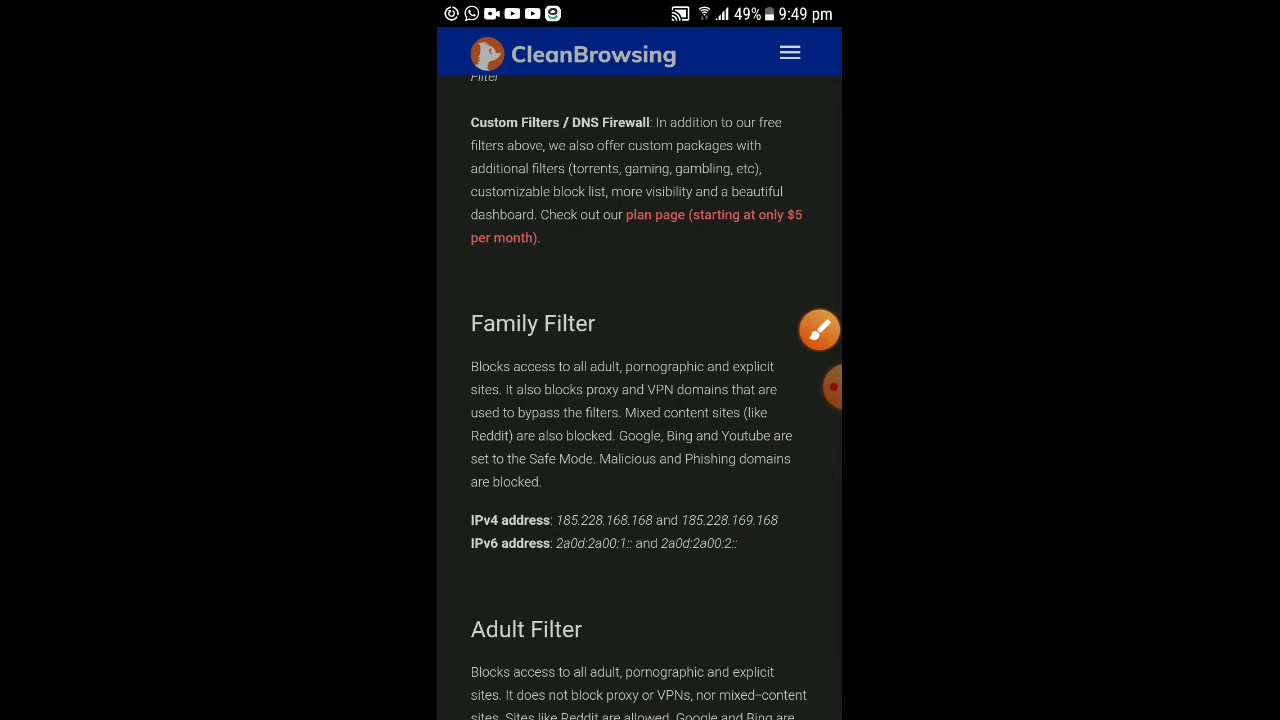
# Read the Family Filter IPv4 addresses 185.228.168.168 and 185.228.169.168.
pyautogui.scroll(-2, 640, 400)
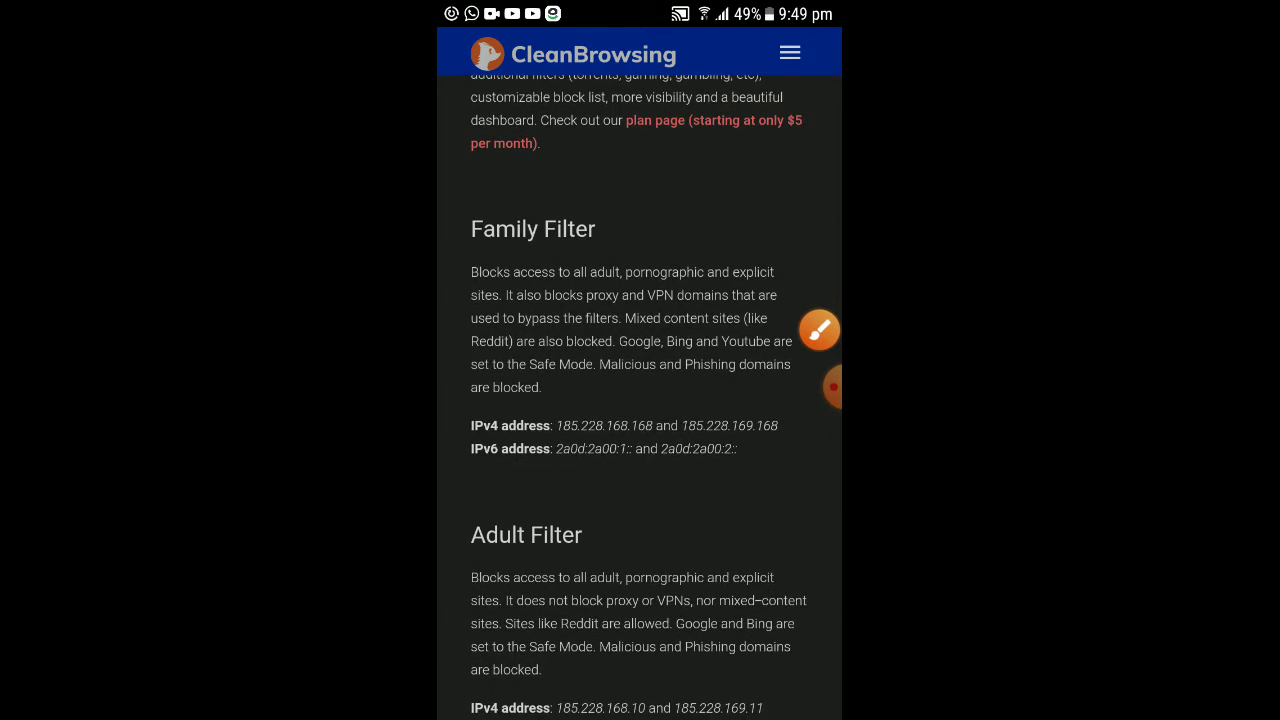
pyautogui.click(819, 330)
pyautogui.moveTo(524, 416)
pyautogui.mouseDown()
pyautogui.moveTo(614, 392)
pyautogui.moveTo(686, 420)
pyautogui.moveTo(786, 412)
pyautogui.moveTo(654, 492)
pyautogui.moveTo(549, 416)
pyautogui.mouseUp()
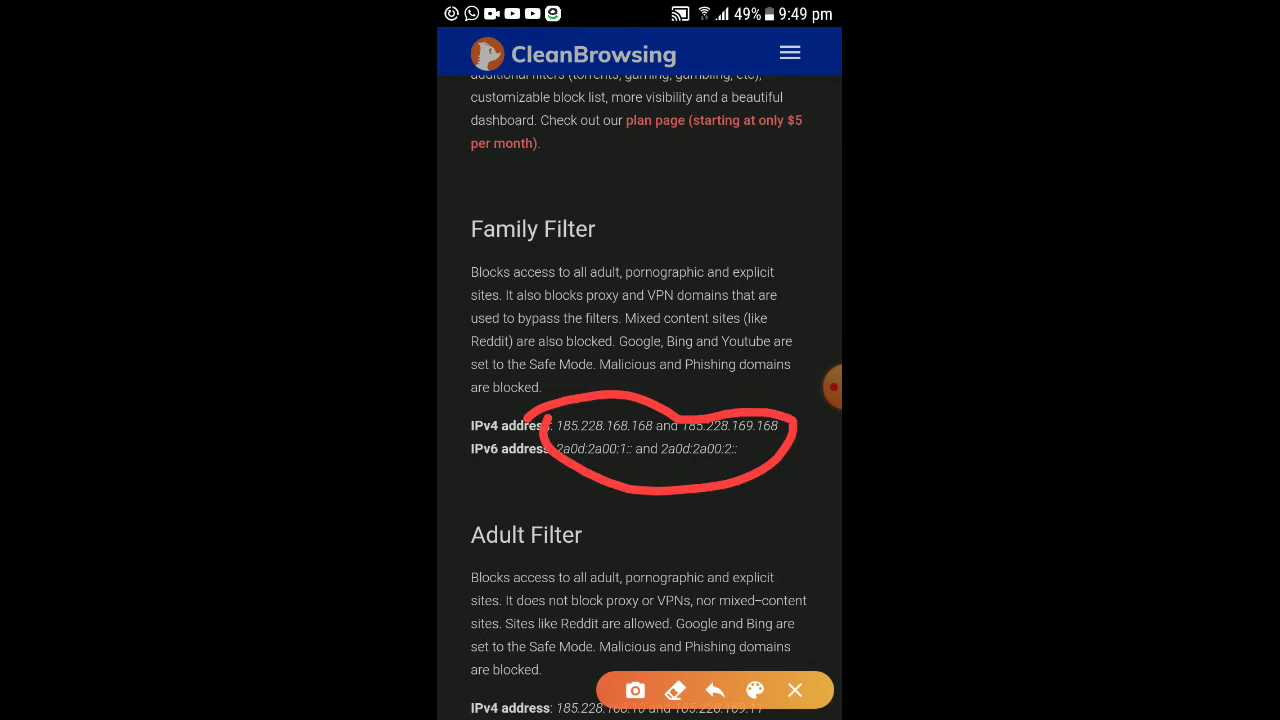
pyautogui.click(795, 690)
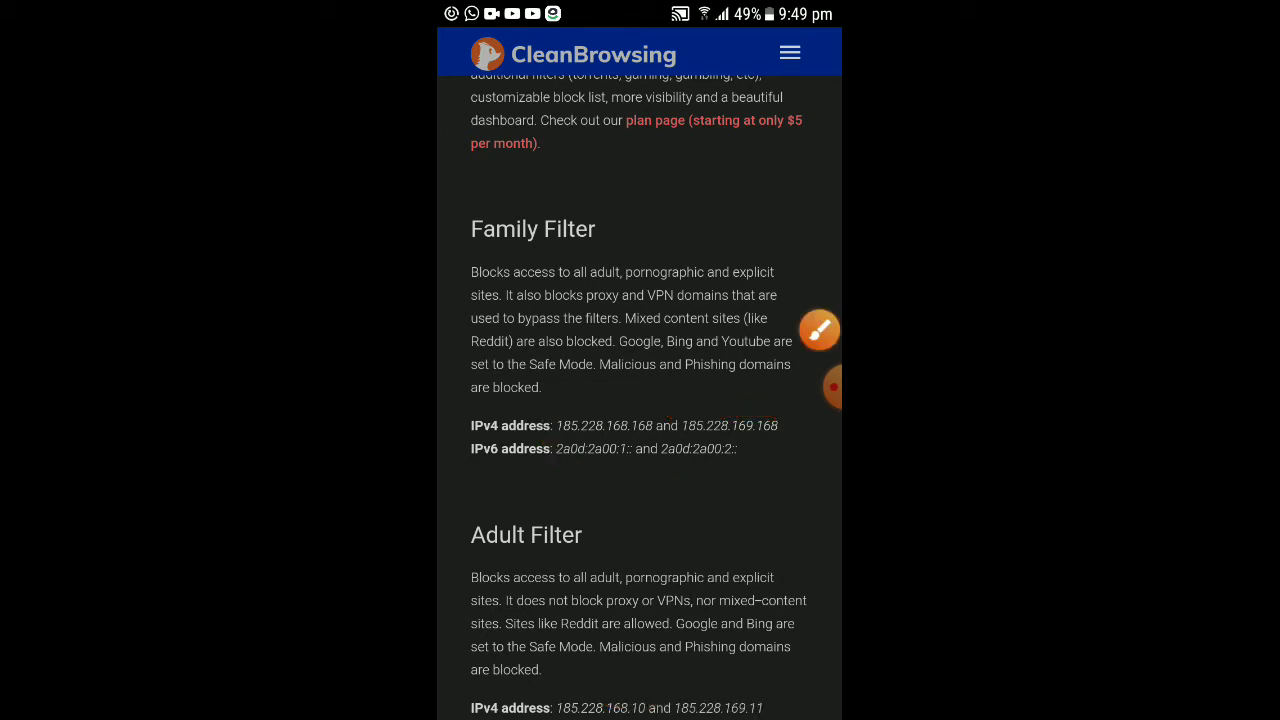
pyautogui.scroll(-1, 640, 400)
pyautogui.click(819, 330)
pyautogui.moveTo(518, 392)
pyautogui.mouseDown()
pyautogui.moveTo(612, 371)
pyautogui.moveTo(786, 382)
pyautogui.moveTo(796, 408)
pyautogui.moveTo(784, 436)
pyautogui.moveTo(546, 440)
pyautogui.moveTo(518, 396)
pyautogui.mouseUp()
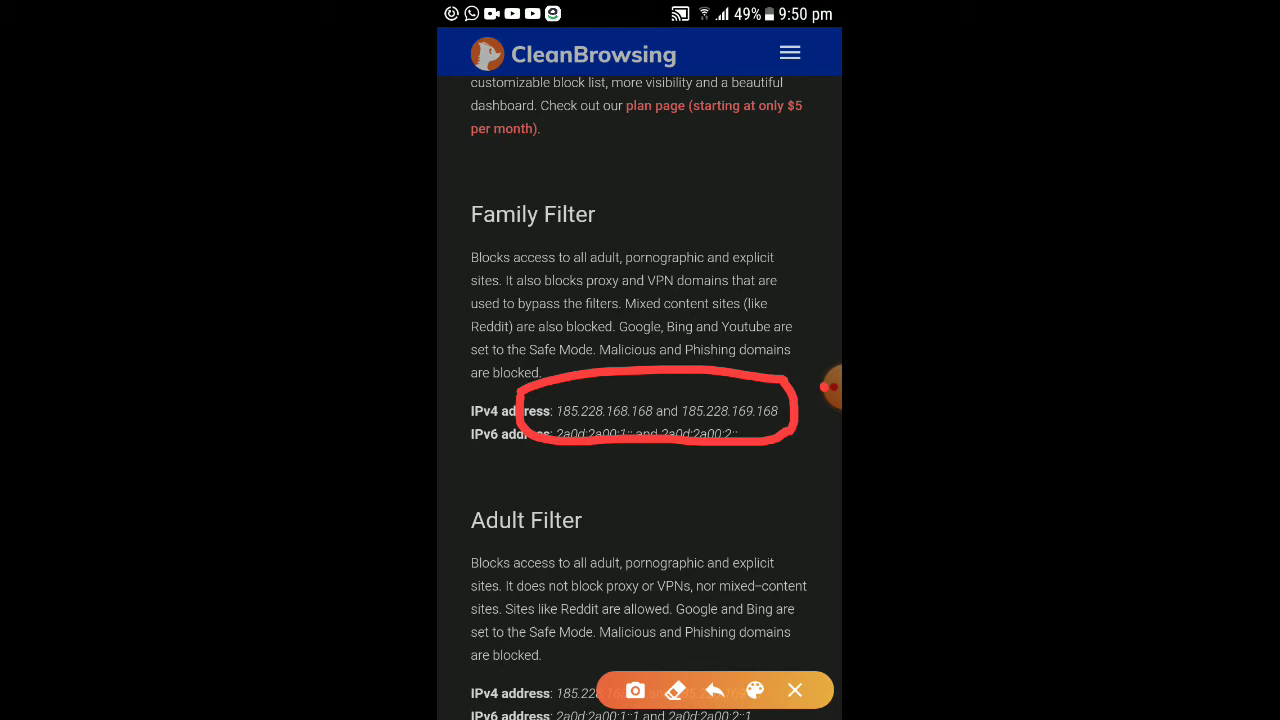
pyautogui.click(829, 386)
# Switch back to the DSL Router tab with the static DNS form.
pyautogui.scroll(5, 640, 420)
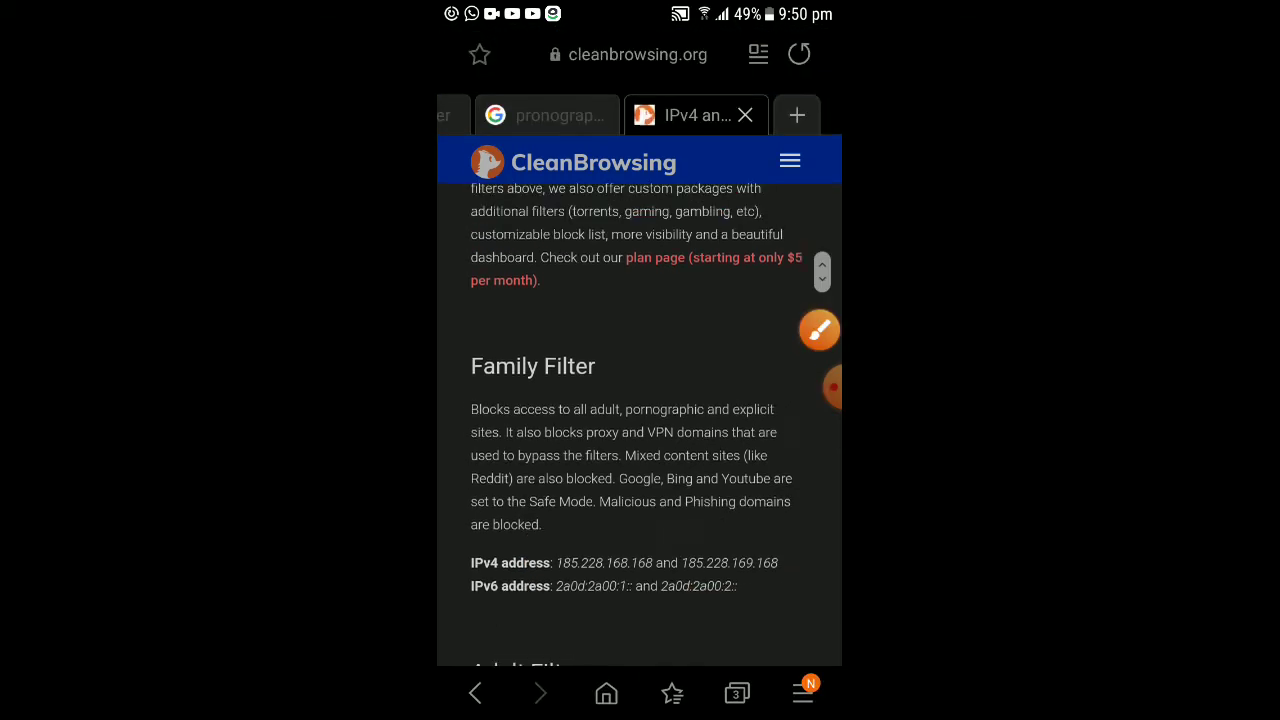
pyautogui.moveTo(540, 115); pyautogui.dragTo(650, 115)
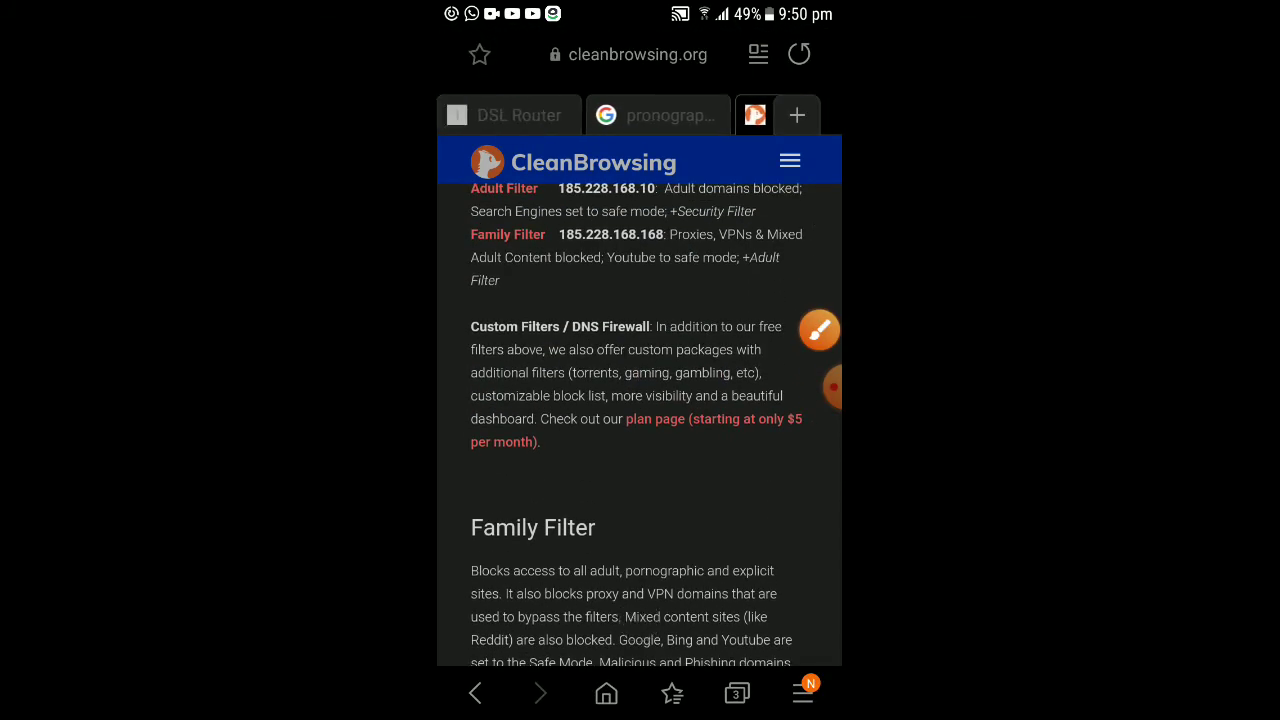
pyautogui.click(505, 115)
# Bring the router's left menu into view and open Advanced Setup.
pyautogui.moveTo(550, 300); pyautogui.dragTo(800, 440)
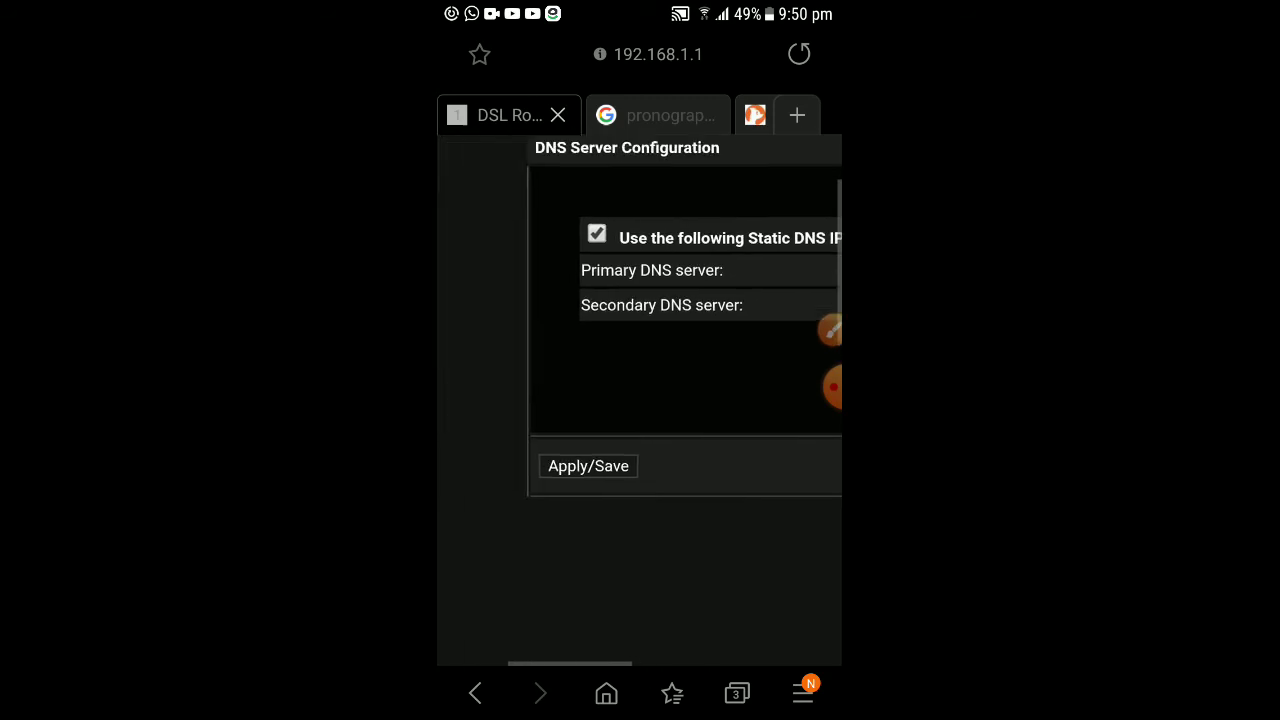
pyautogui.moveTo(550, 400); pyautogui.dragTo(707, 407)
pyautogui.click(517, 286)
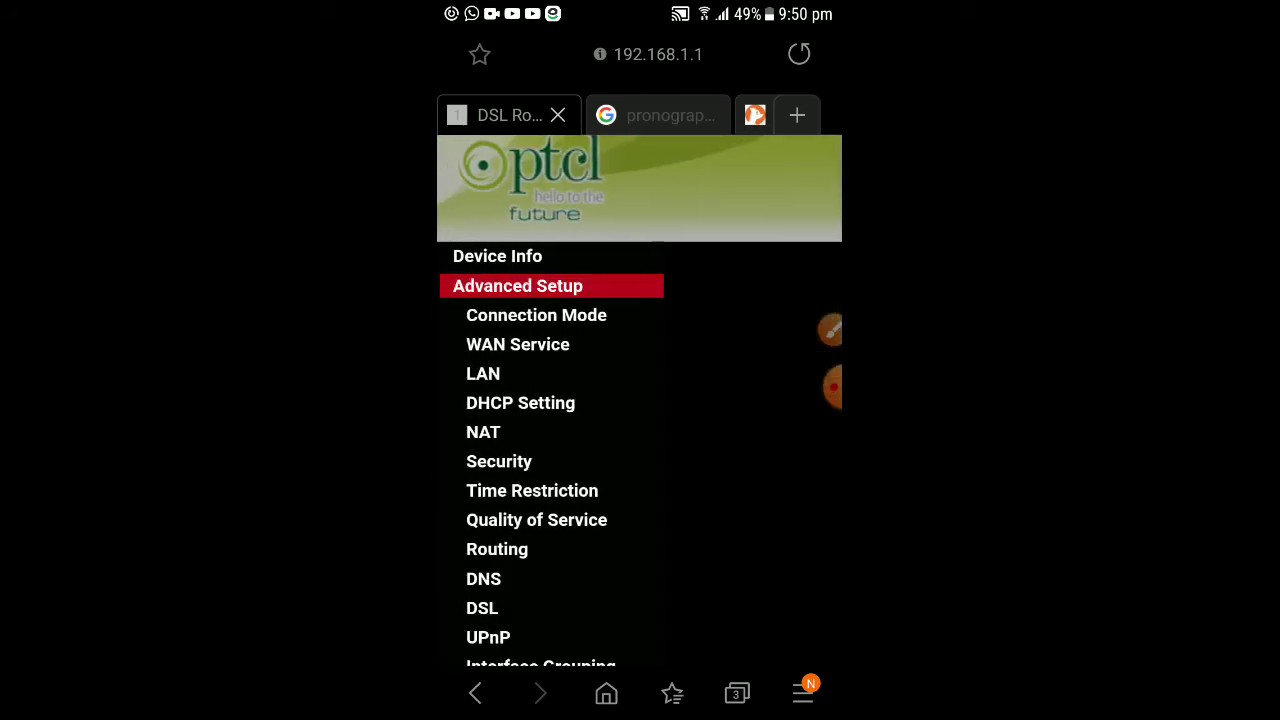
pyautogui.scroll(-2, 640, 450)
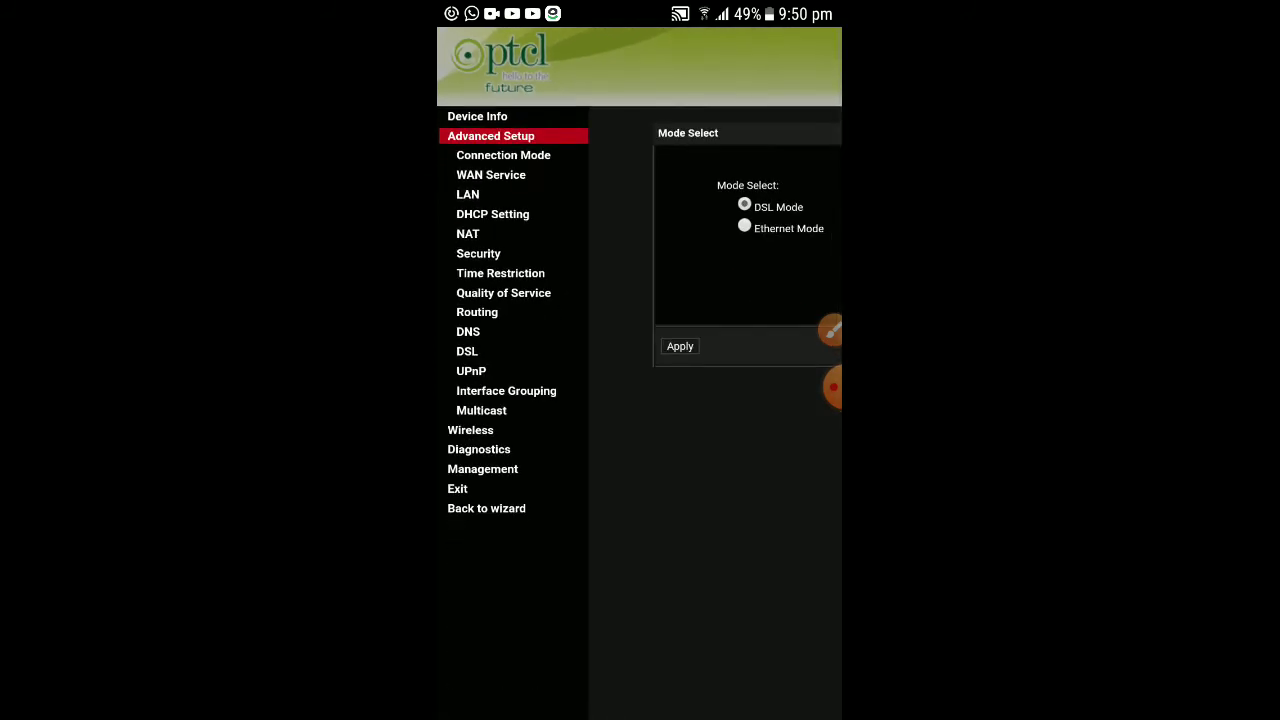
pyautogui.click(830, 330)
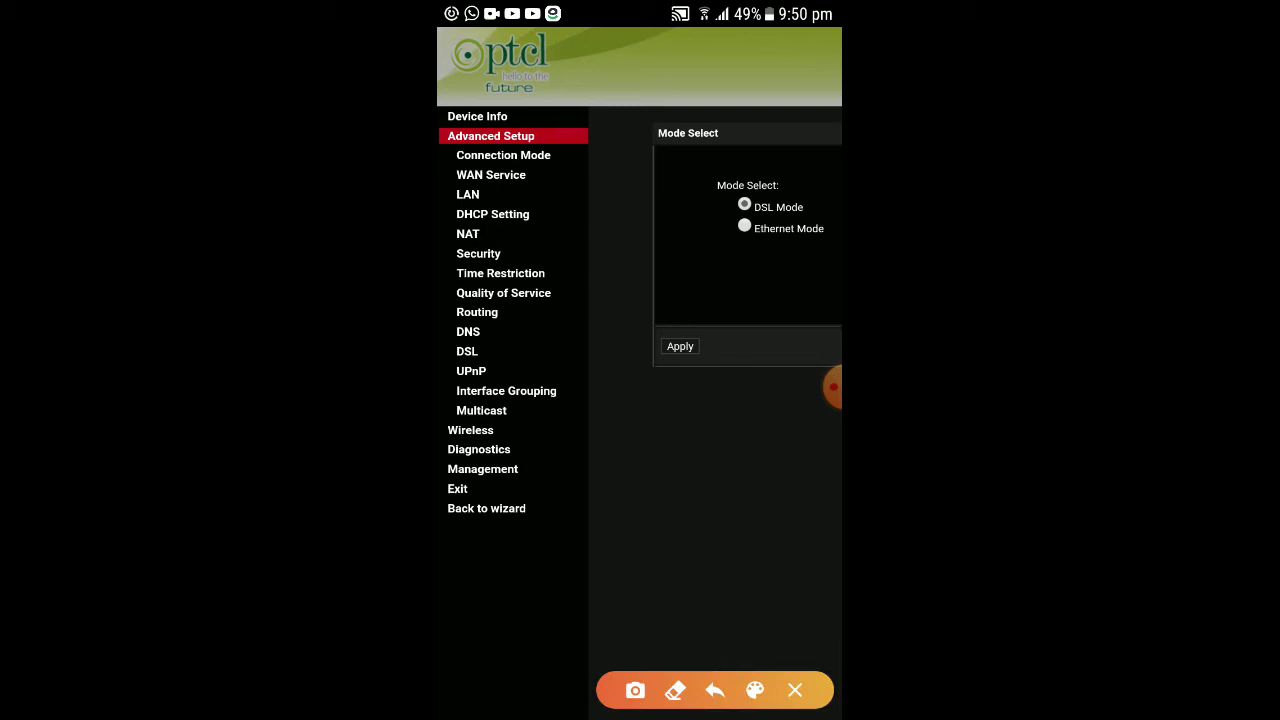
pyautogui.moveTo(460, 327)
pyautogui.mouseDown()
pyautogui.moveTo(545, 337)
pyautogui.moveTo(460, 340)
pyautogui.mouseUp()
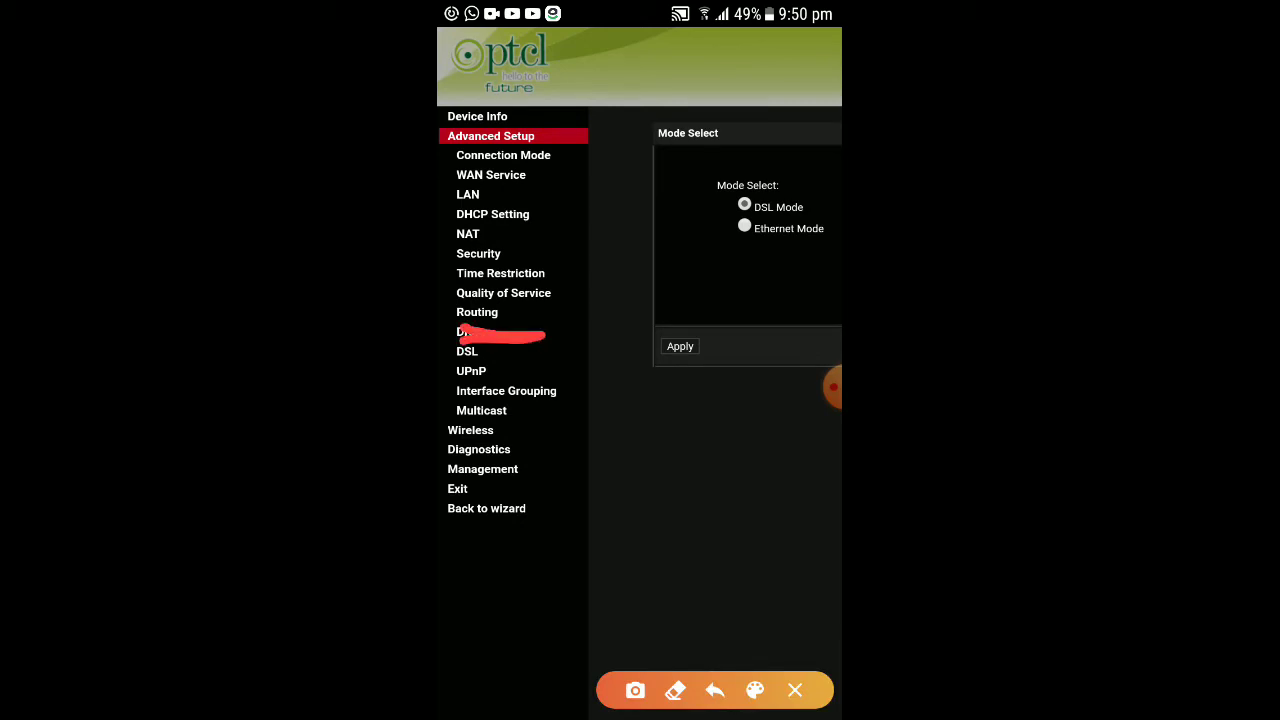
pyautogui.click(795, 690)
# Expand the DNS section and zoom in on its options.
pyautogui.click(467, 331)
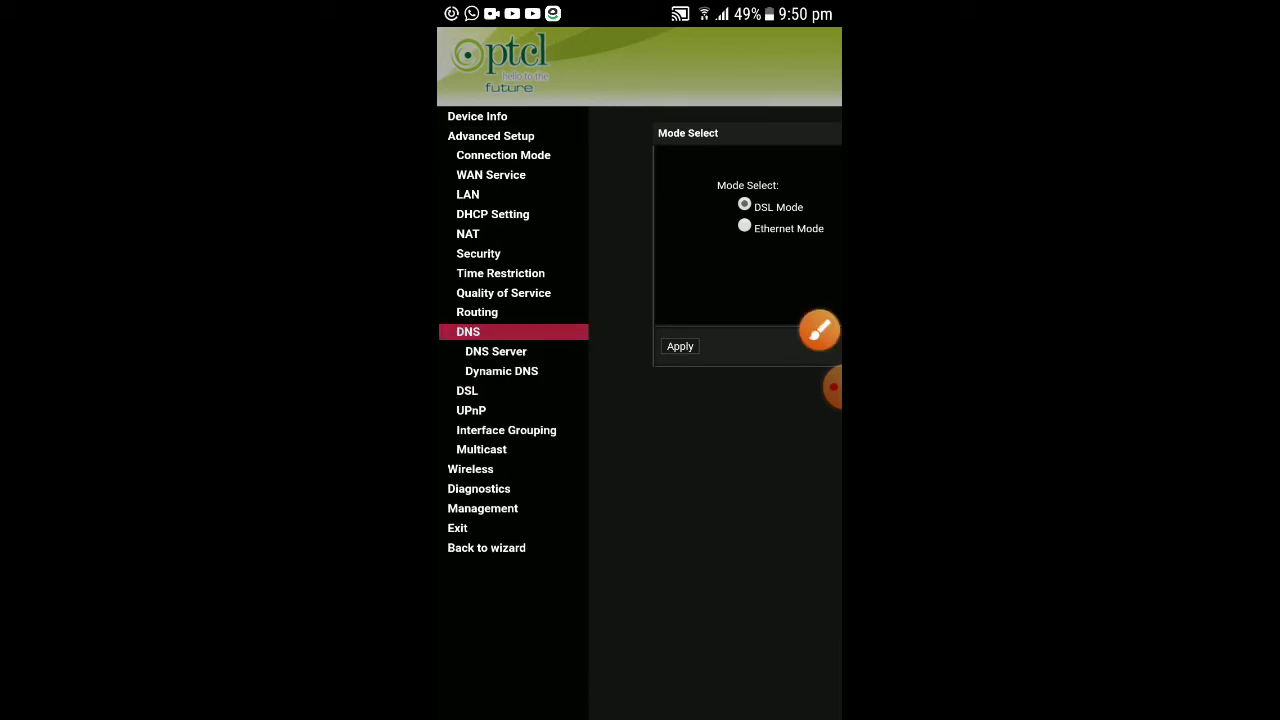
pyautogui.doubleClick(490, 330)
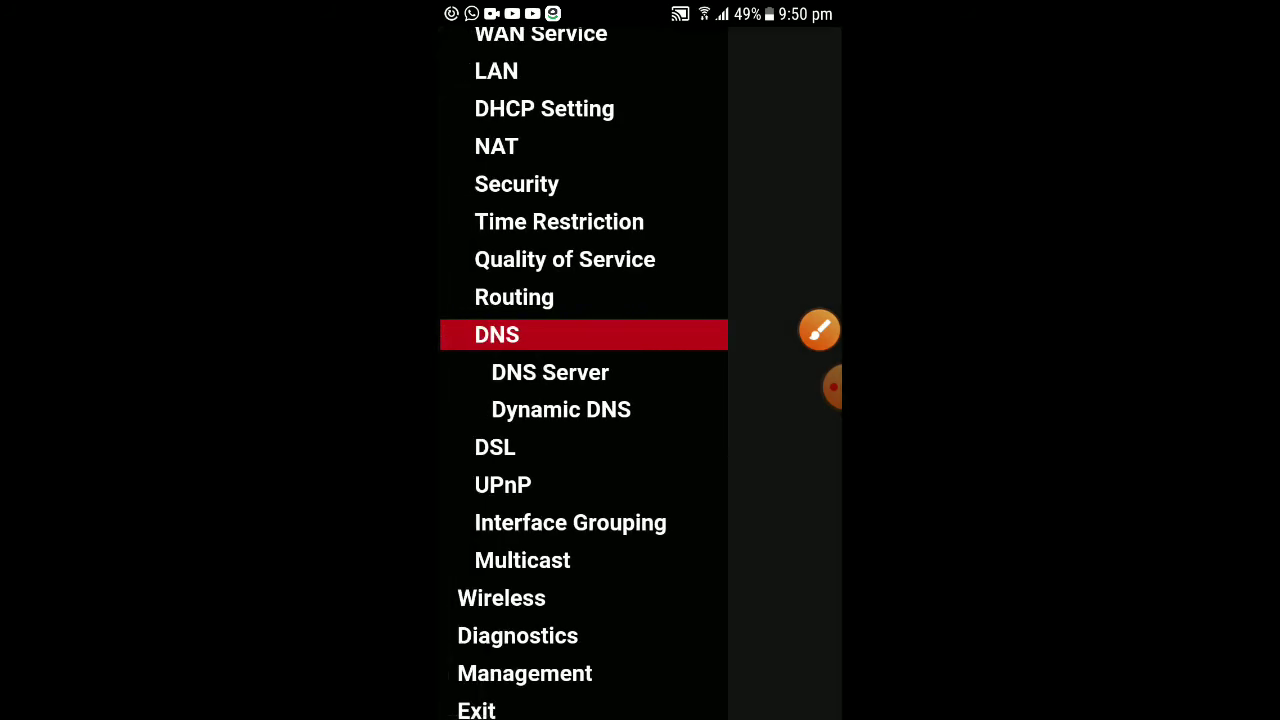
pyautogui.hscroll(5, 640, 360)
pyautogui.click(819, 330)
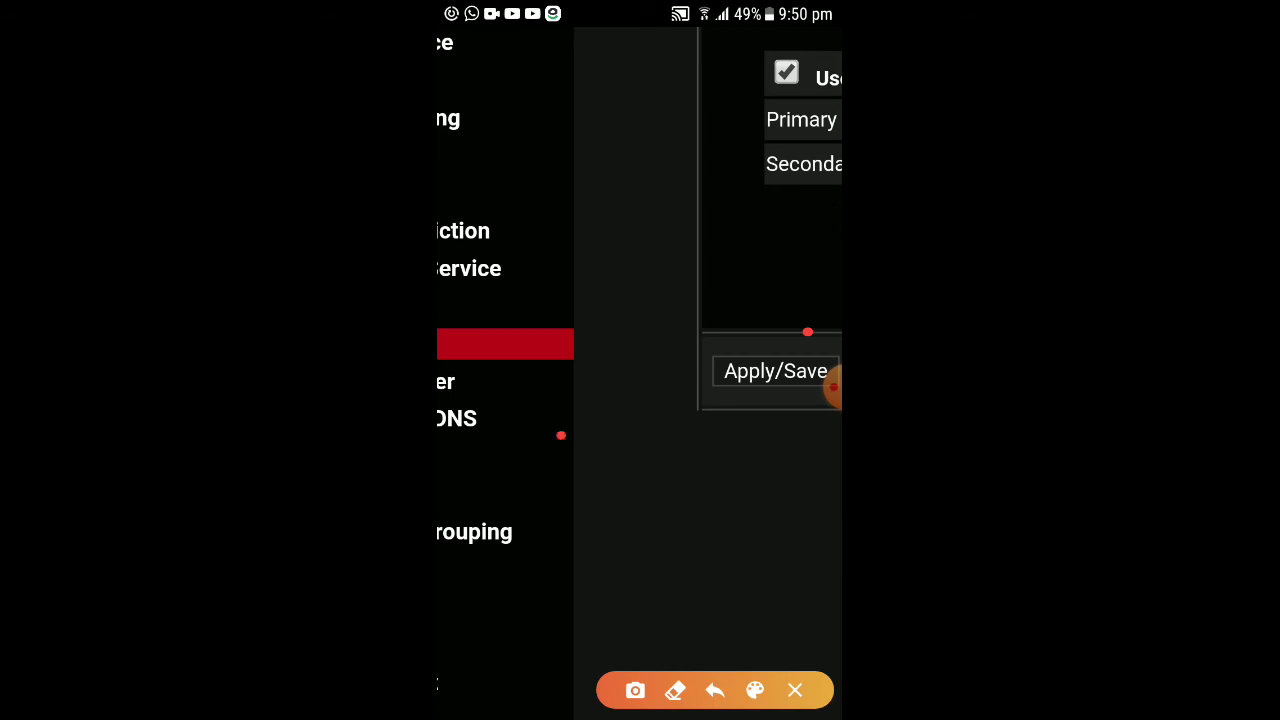
pyautogui.click(795, 690)
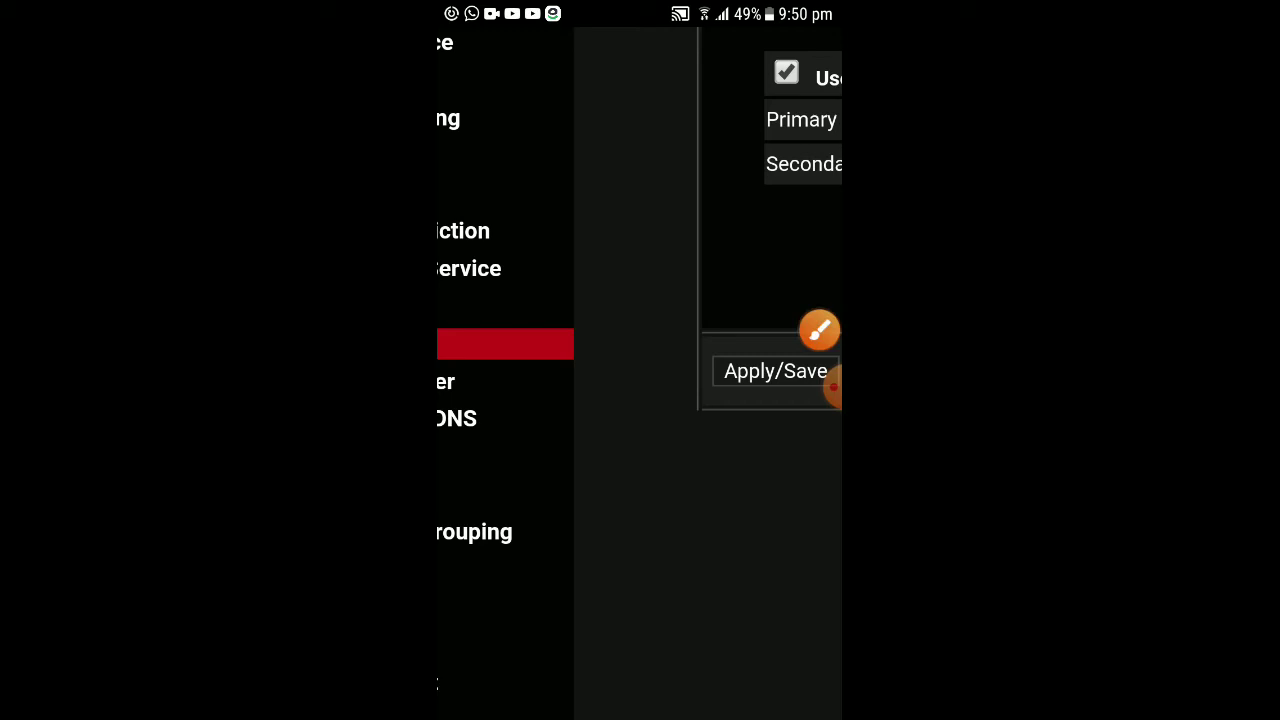
pyautogui.scroll(-3, 640, 360)
pyautogui.scroll(3, 548, 376)
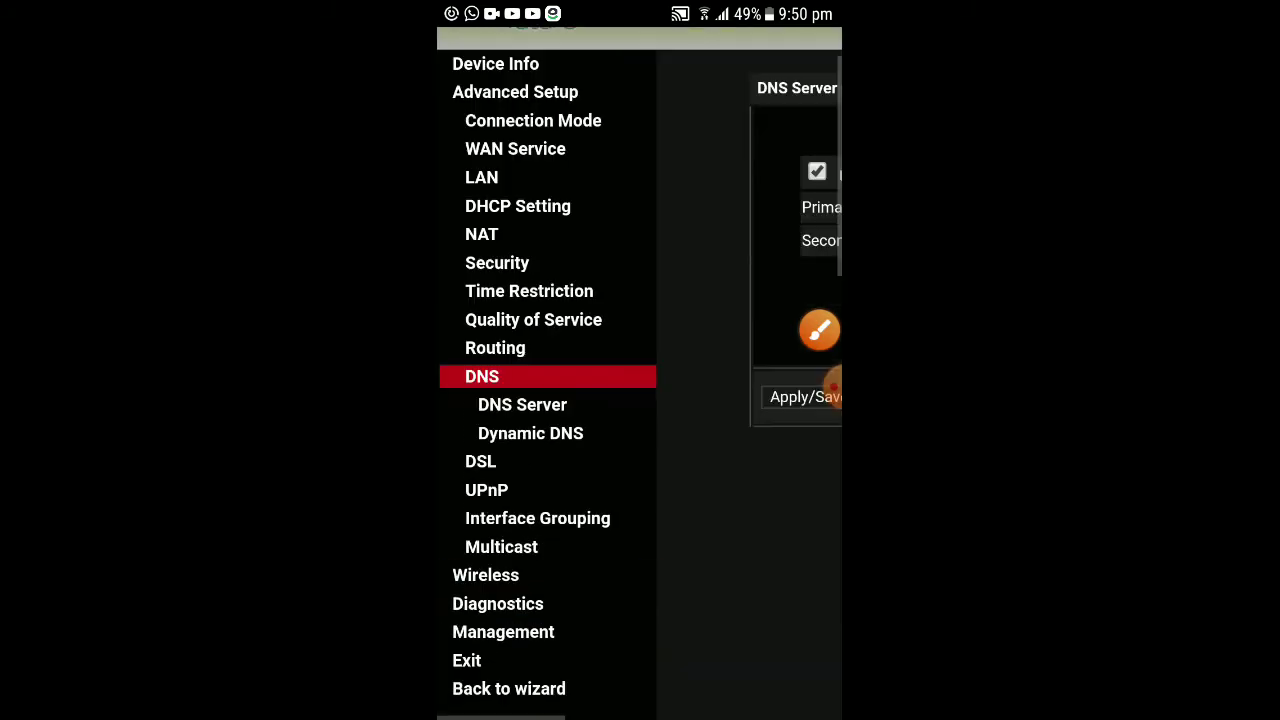
# Pan to the DNS Server Configuration panel showing static primary and secondary DNS.
pyautogui.moveTo(700, 500); pyautogui.dragTo(581, 514)
pyautogui.click(819, 330)
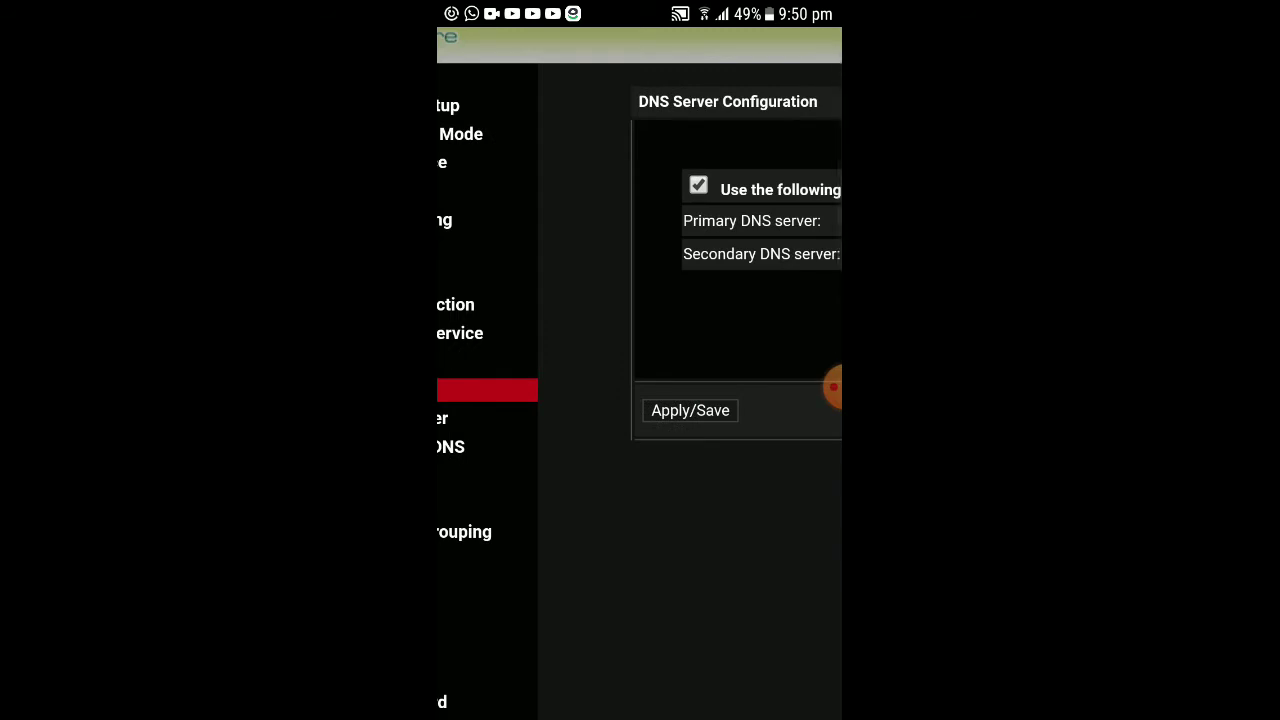
pyautogui.moveTo(481, 447); pyautogui.dragTo(656, 470)
pyautogui.moveTo(472, 279); pyautogui.dragTo(591, 414)
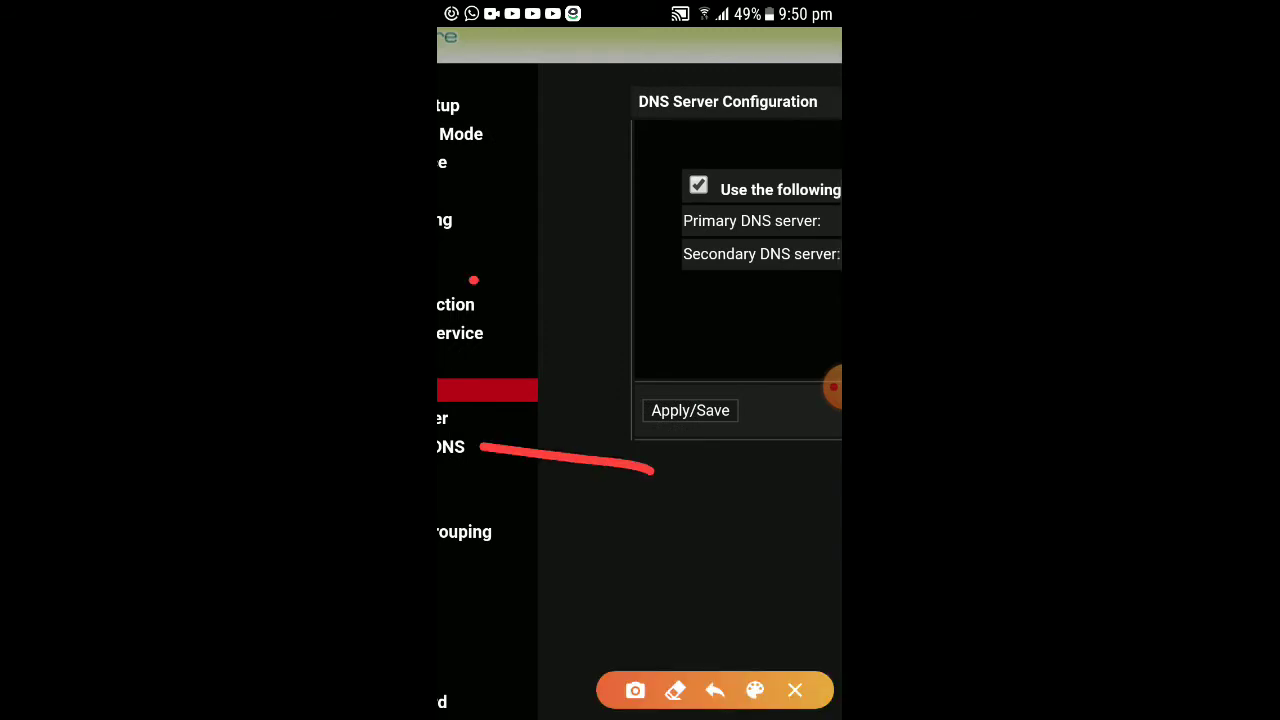
pyautogui.click(795, 690)
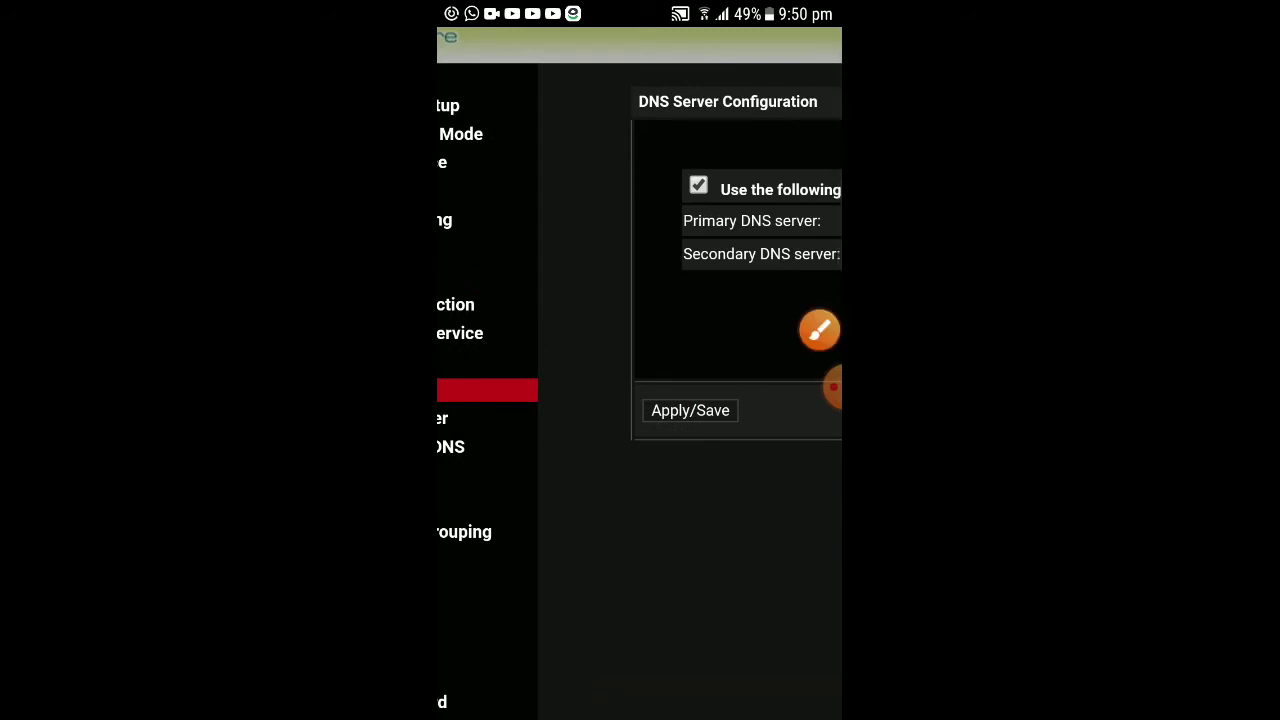
pyautogui.moveTo(600, 420); pyautogui.dragTo(720, 360)
pyautogui.moveTo(640, 300); pyautogui.dragTo(640, 495)
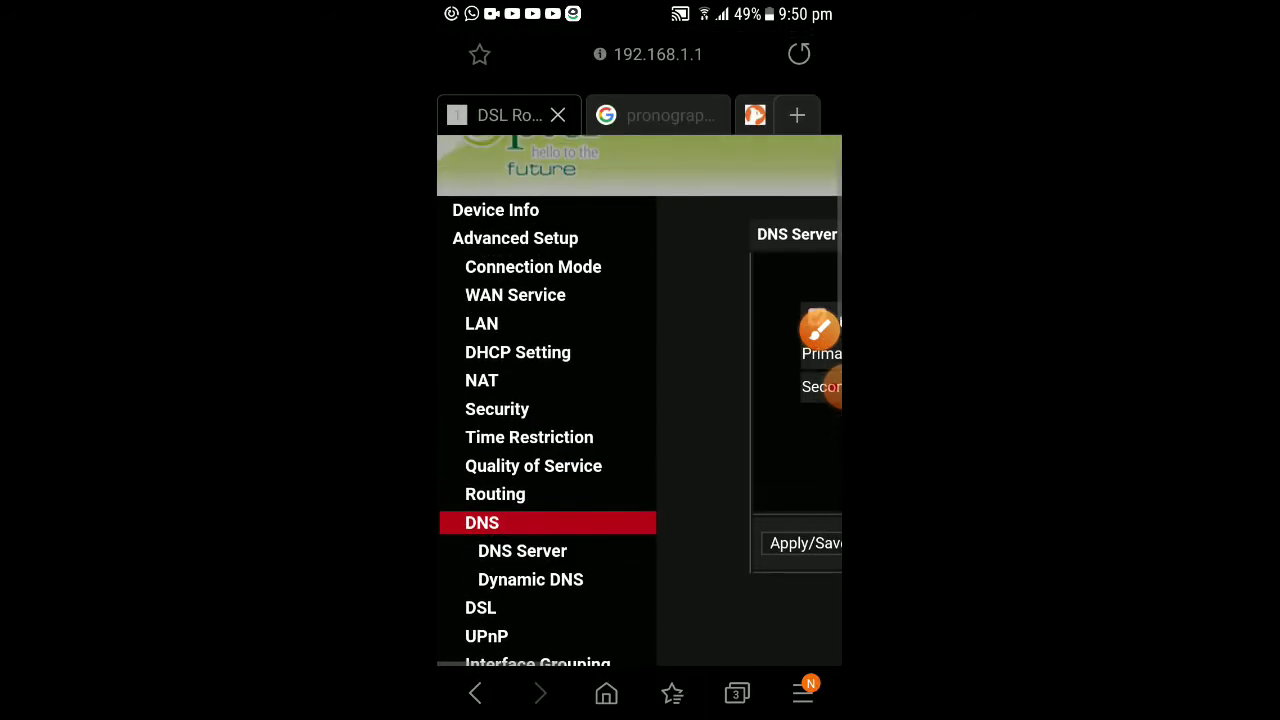
# Reopen Advanced Setup > DNS > DNS Server showing 185.228.168.168 and 185.228.169.168.
pyautogui.click(515, 238)
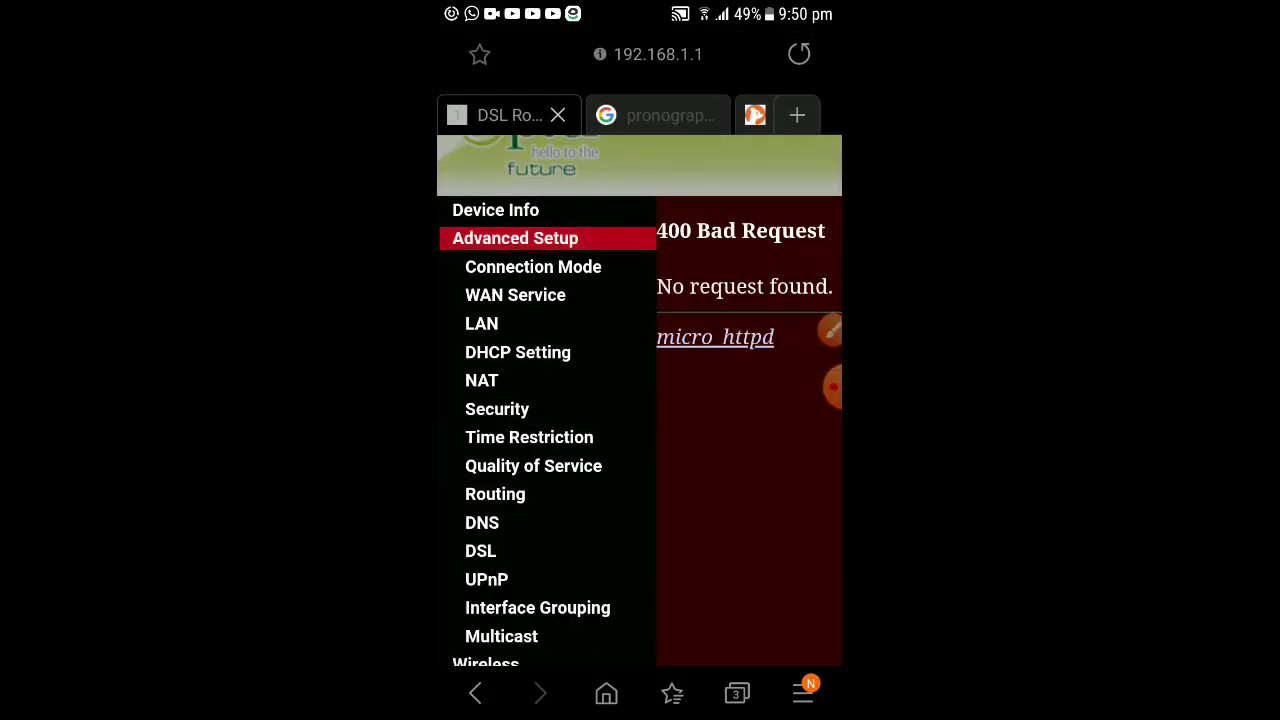
pyautogui.click(515, 238)
pyautogui.moveTo(560, 500); pyautogui.dragTo(560, 346)
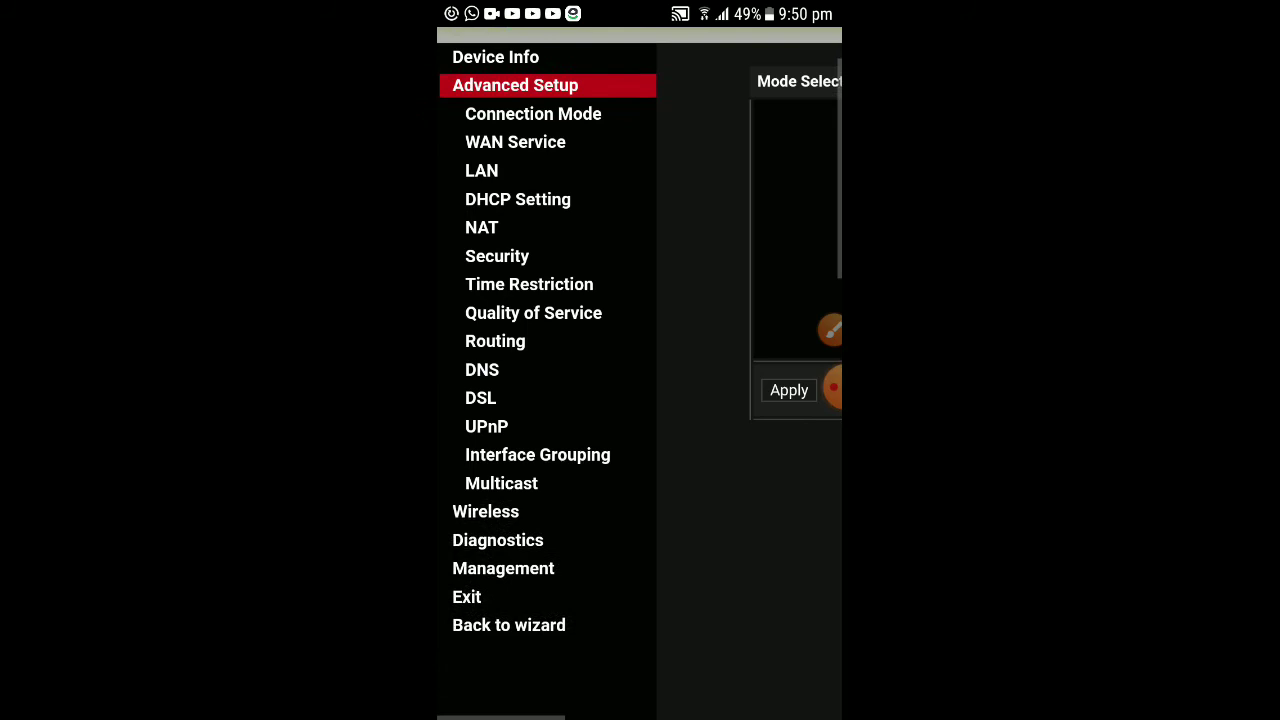
pyautogui.click(482, 368)
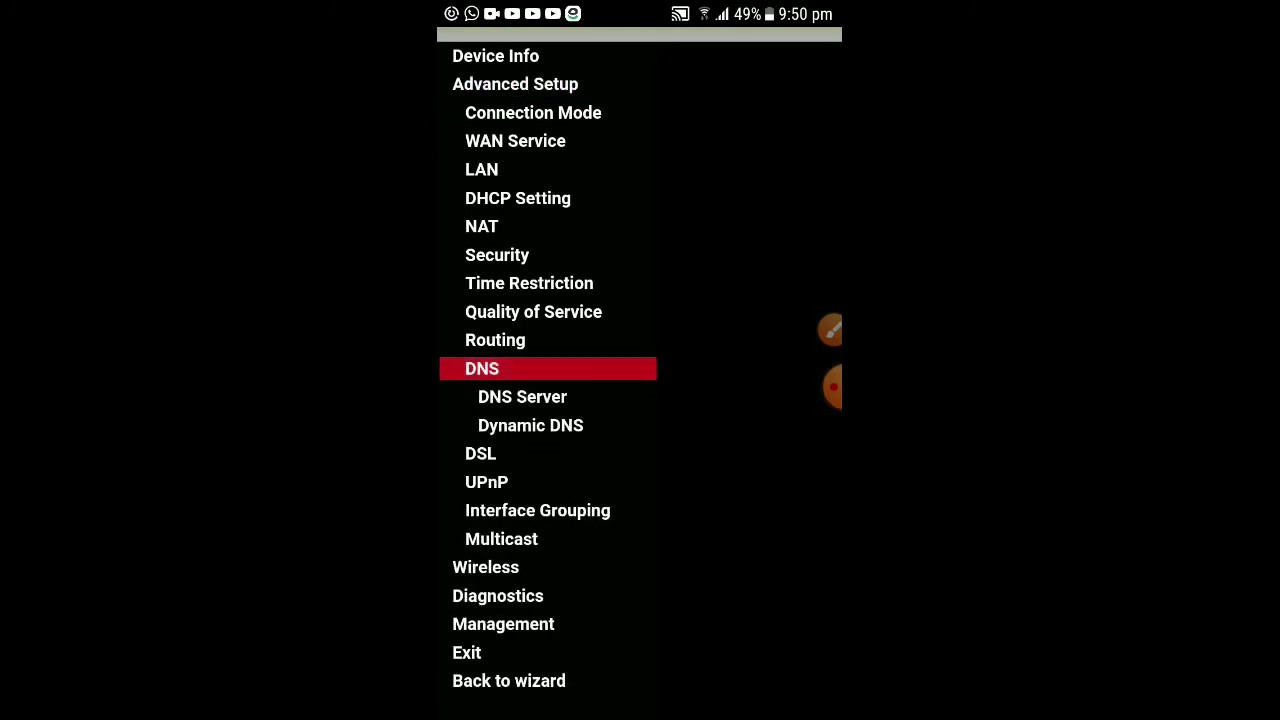
pyautogui.click(819, 330)
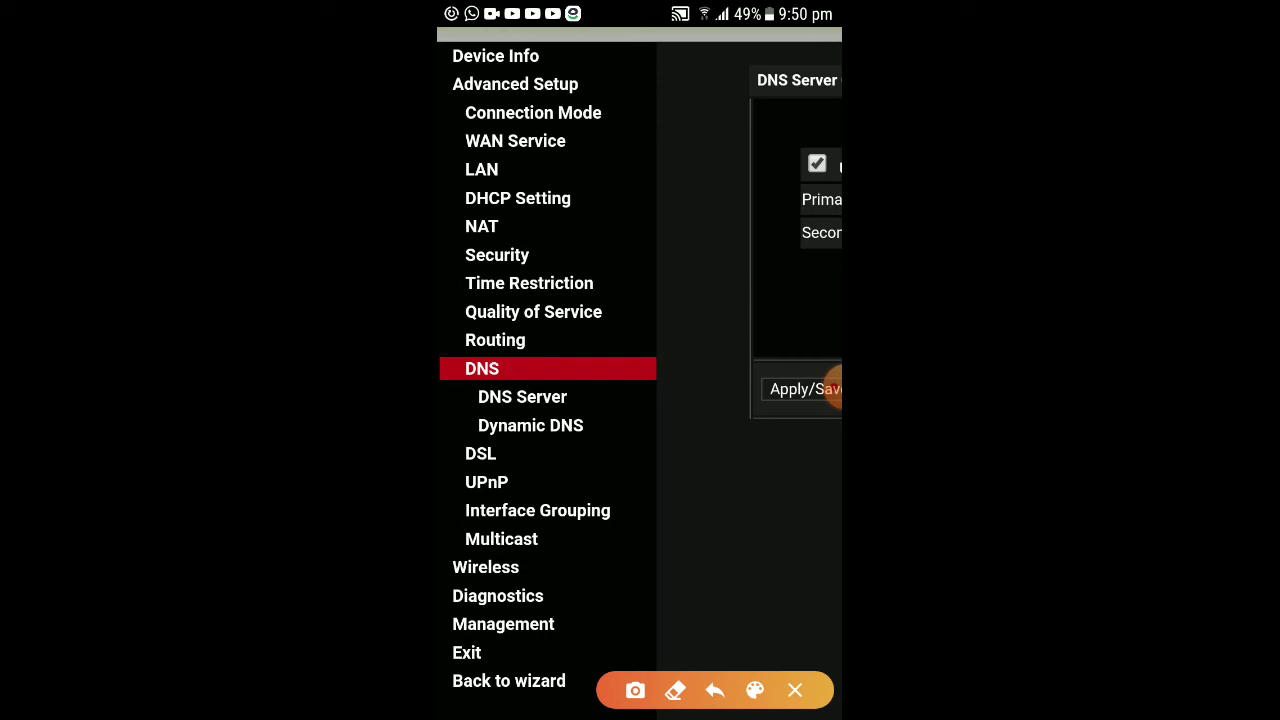
pyautogui.moveTo(472, 372)
pyautogui.mouseDown()
pyautogui.moveTo(502, 344)
pyautogui.moveTo(600, 385)
pyautogui.moveTo(500, 478)
pyautogui.moveTo(464, 385)
pyautogui.moveTo(578, 396)
pyautogui.mouseUp()
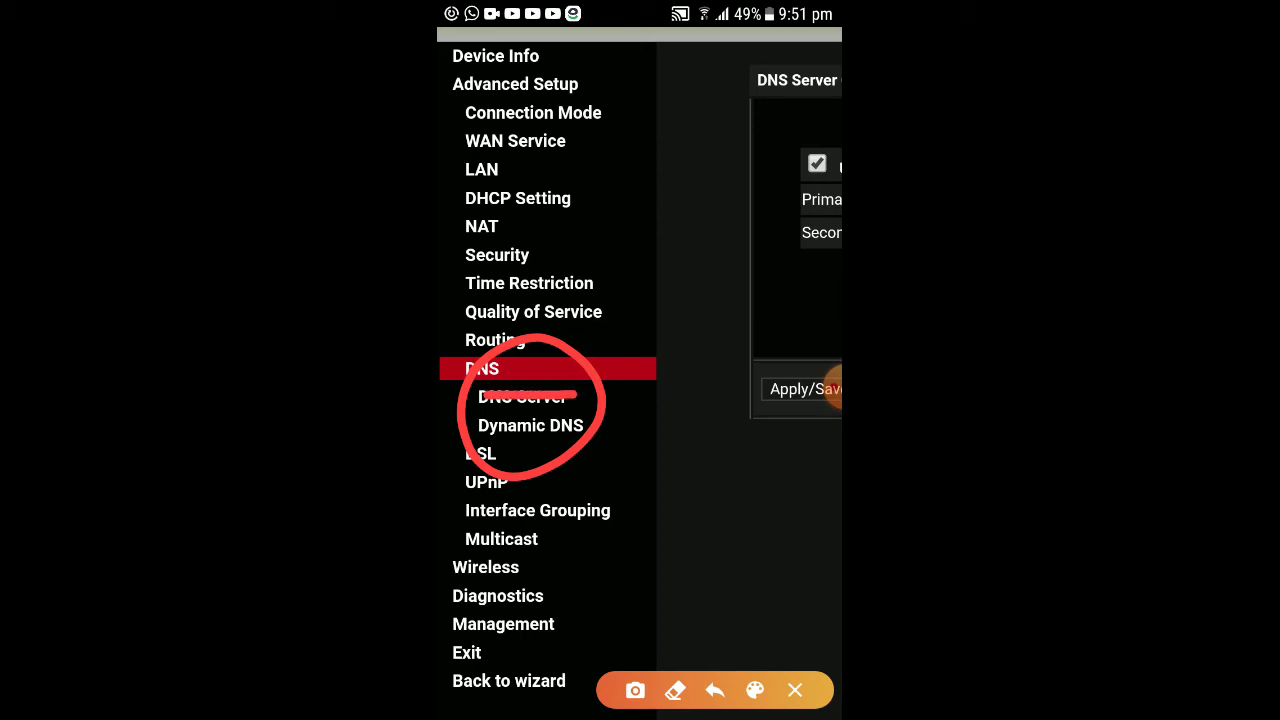
pyautogui.click(795, 690)
pyautogui.click(522, 397)
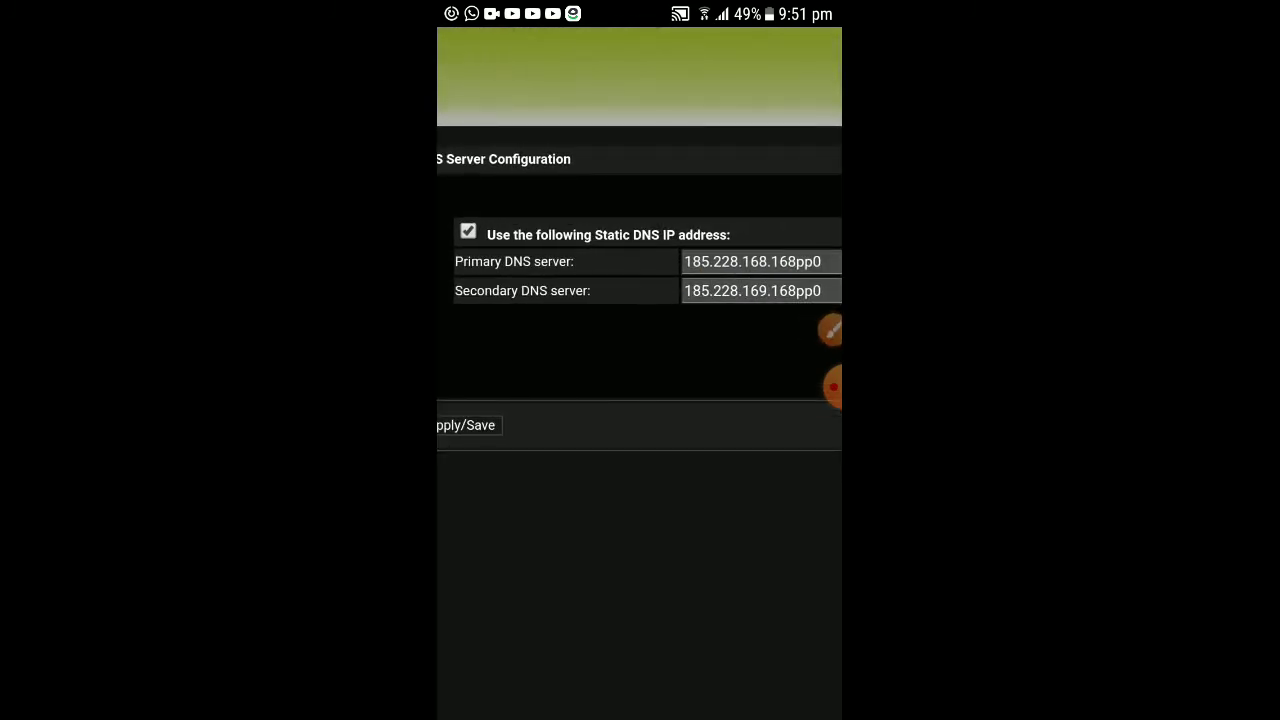
# Inspect the full Primary DNS server address in the static DNS form without changing it.
pyautogui.hscroll(-2, 640, 300)
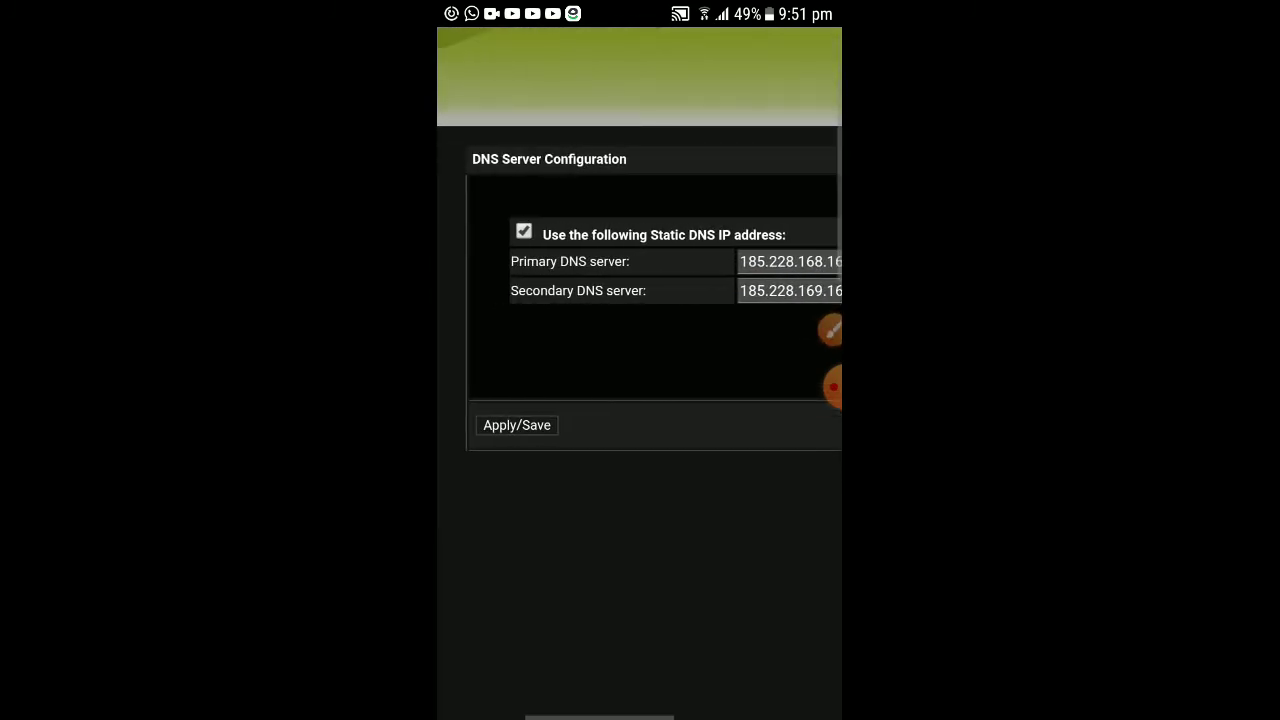
pyautogui.hscroll(2, 640, 300)
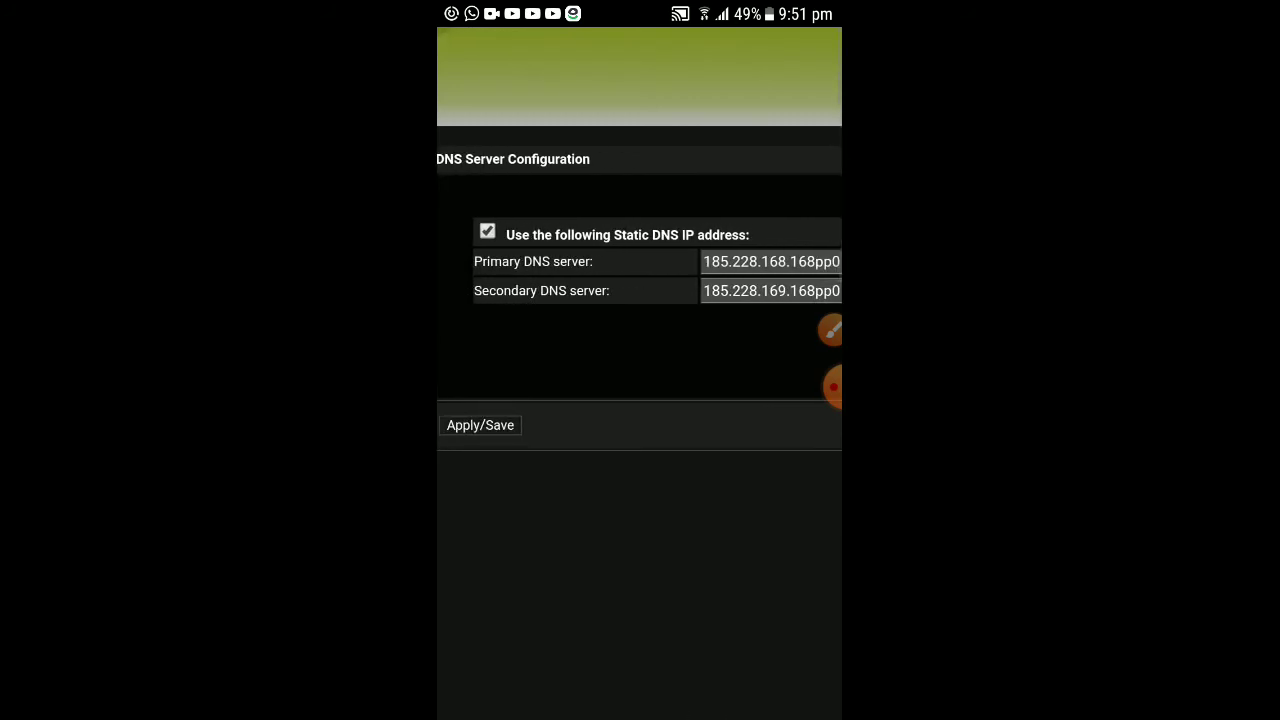
pyautogui.hscroll(4, 640, 300)
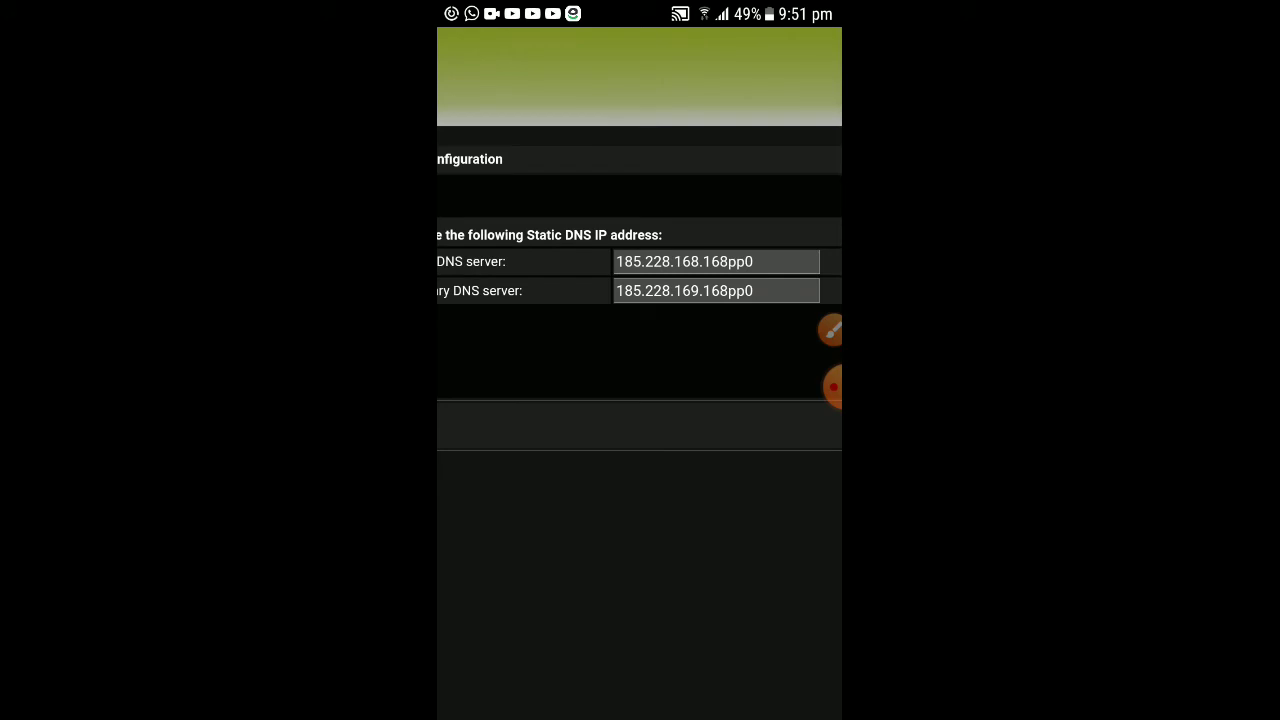
pyautogui.click(754, 261)
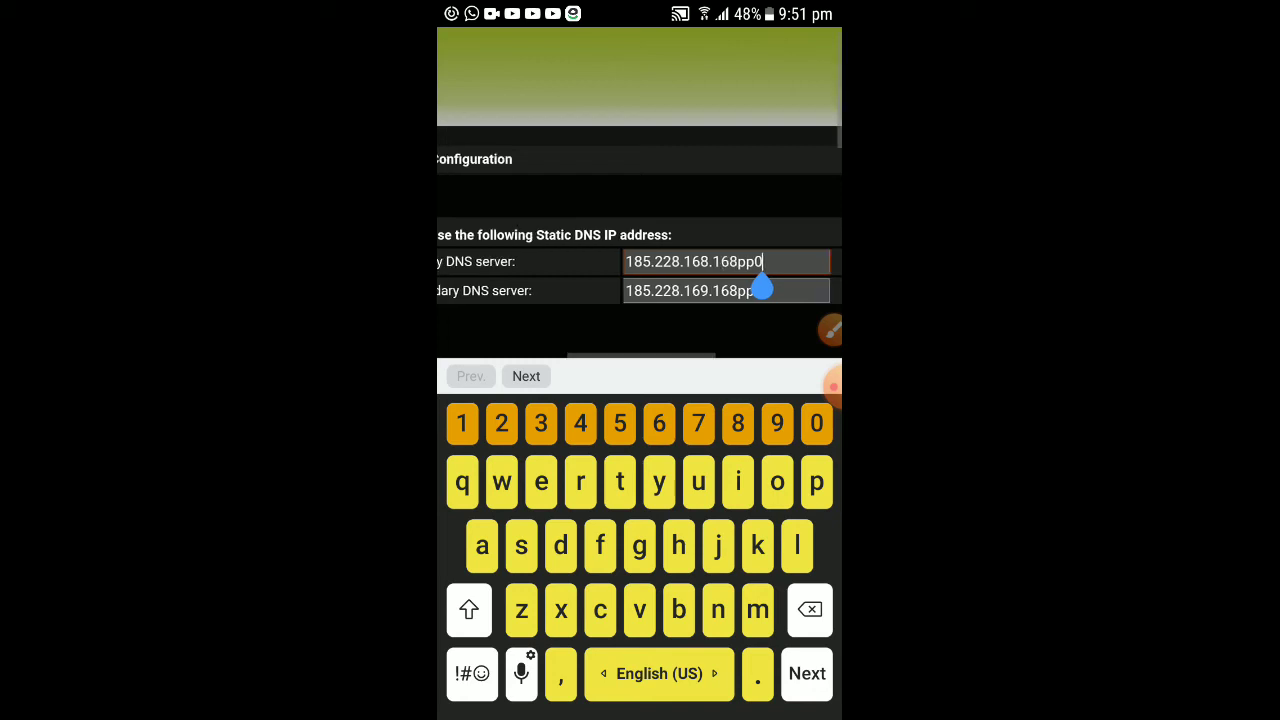
pyautogui.hscroll(-5, 640, 240)
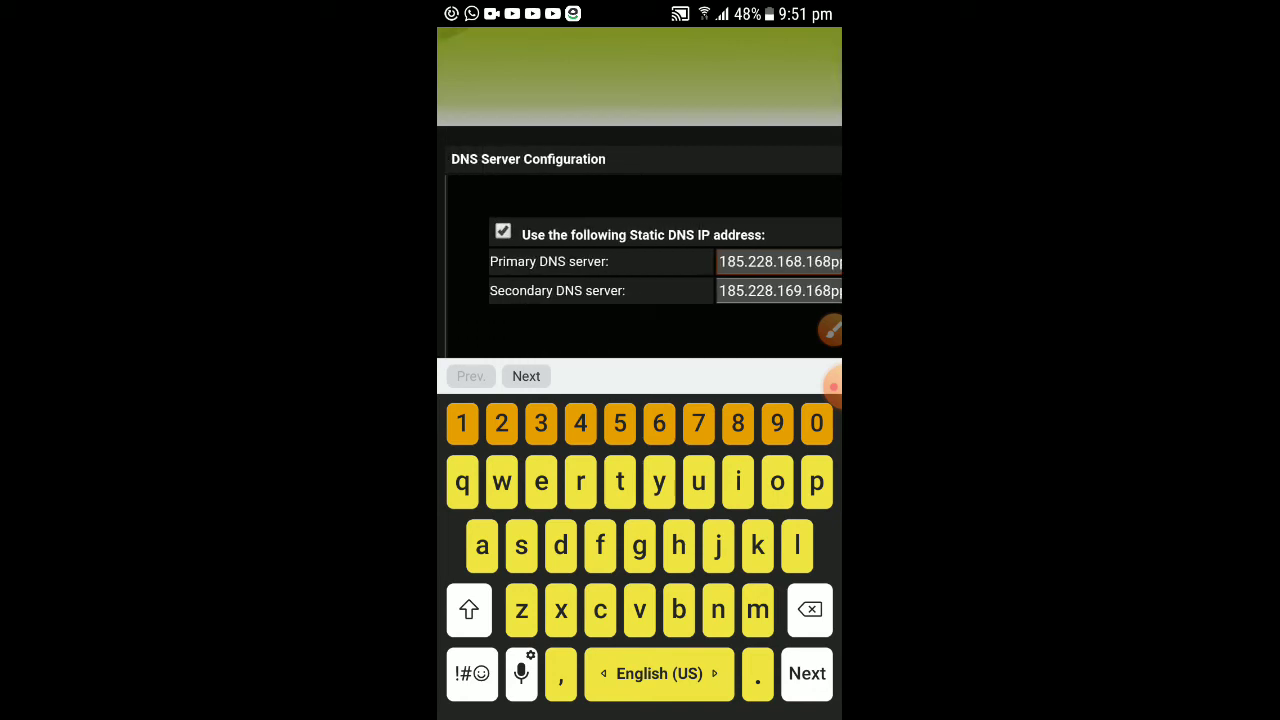
pyautogui.click(790, 261)
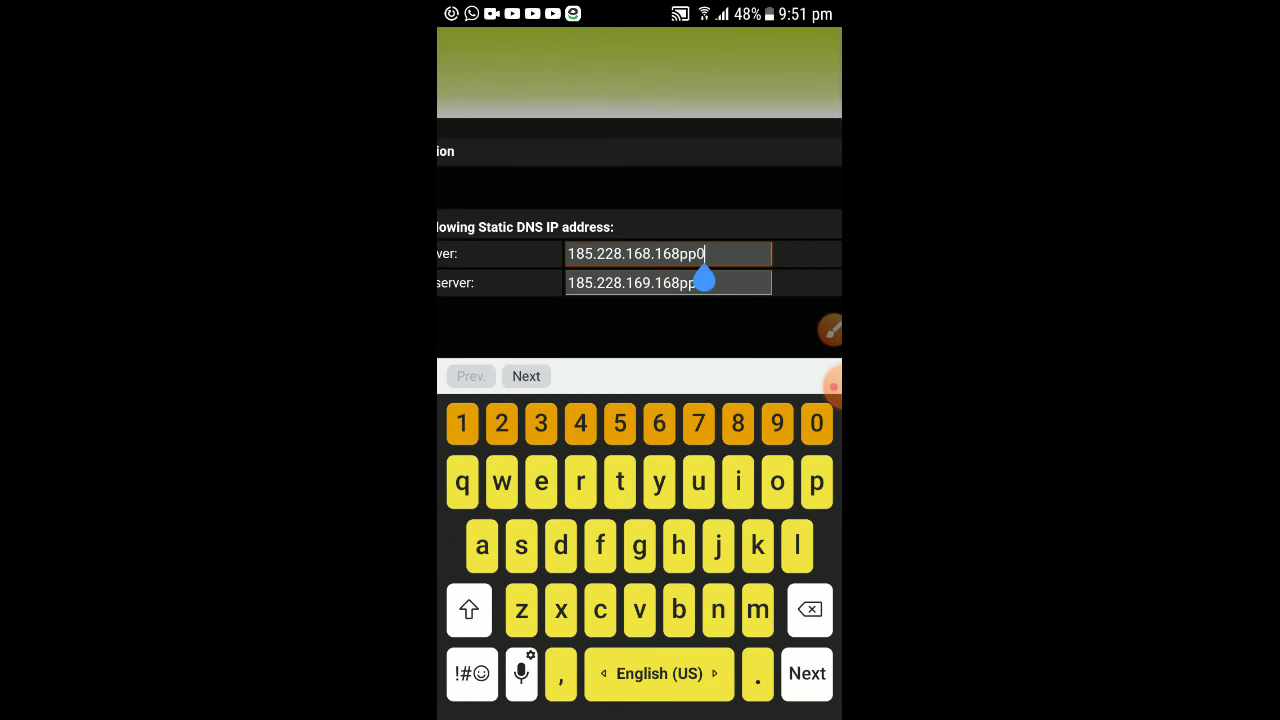
pyautogui.press('Escape')
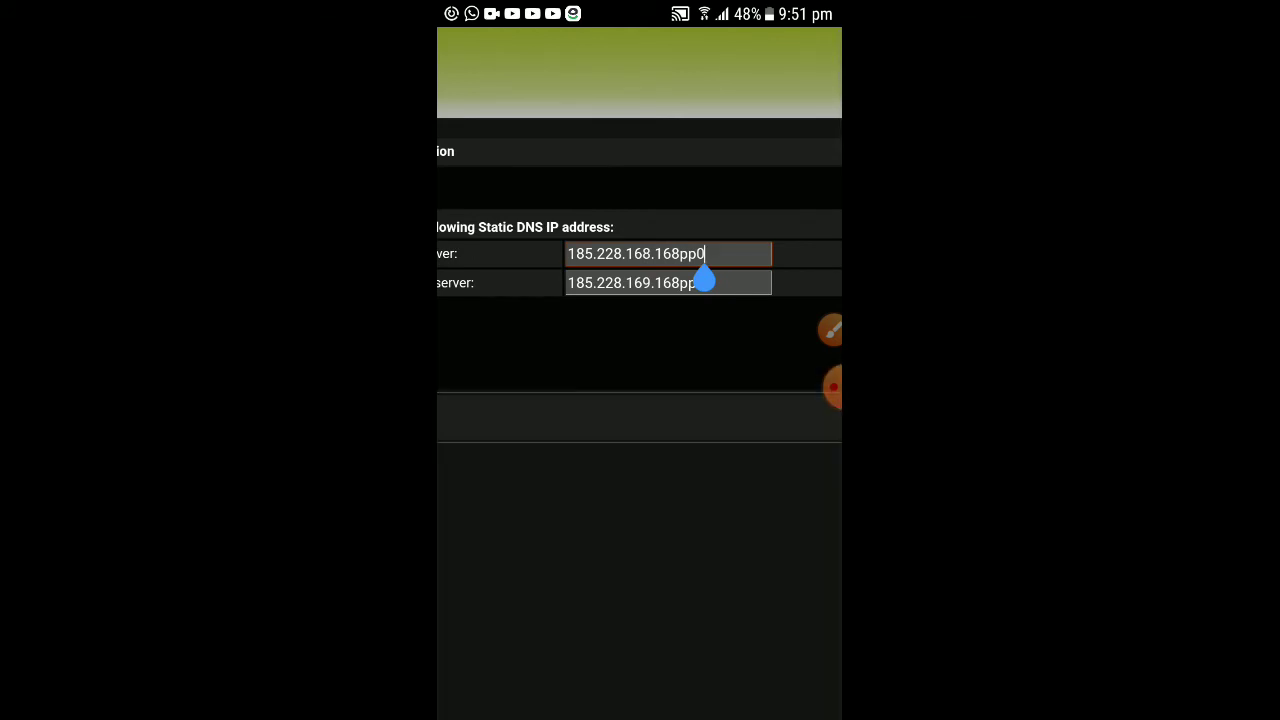
pyautogui.scroll(3, 640, 200)
pyautogui.scroll(-1, 640, 300)
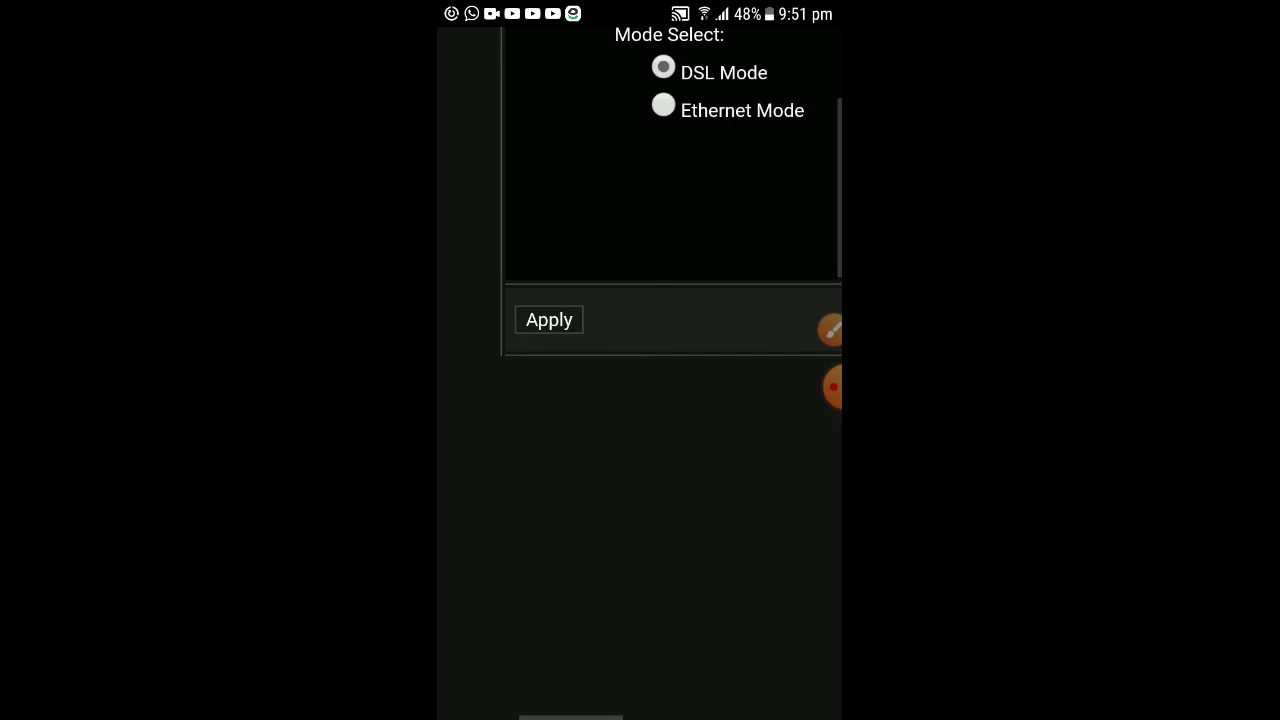
pyautogui.scroll(3, 700, 300)
# Go to DNS > DNS Server in the router's Advanced Setup menu.
pyautogui.hscroll(-3, 640, 400)
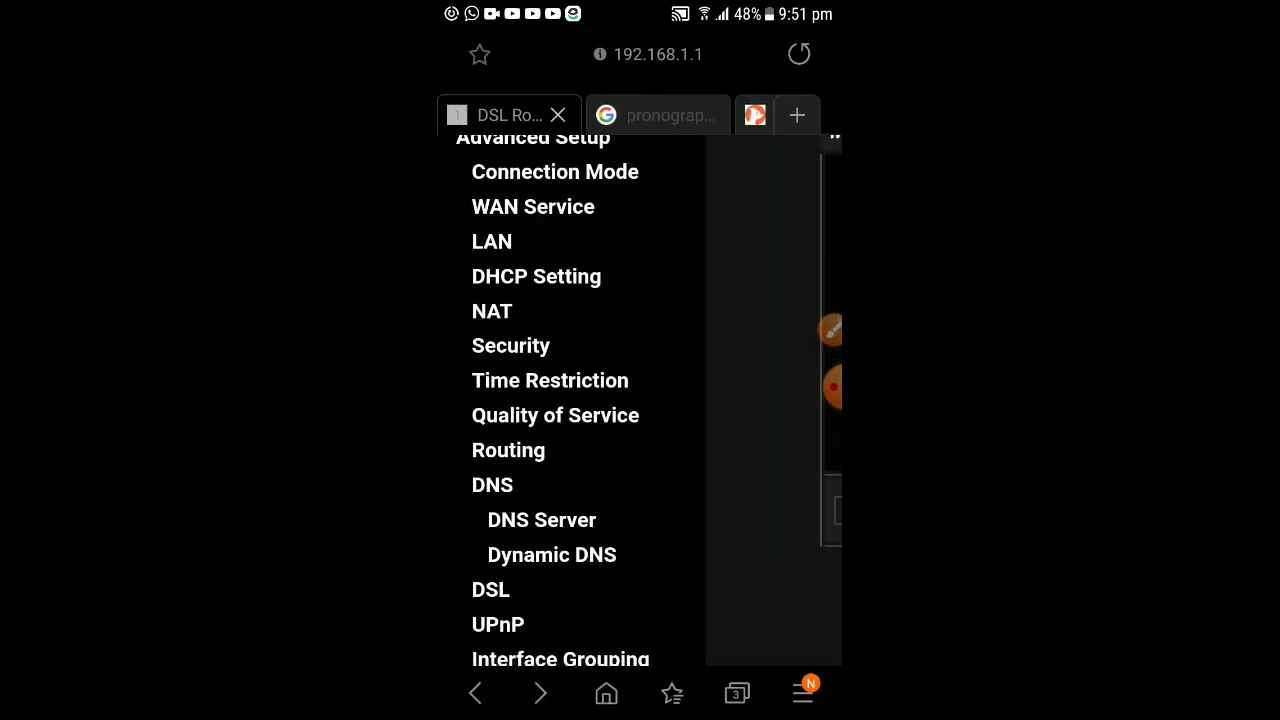
pyautogui.click(492, 485)
pyautogui.click(542, 520)
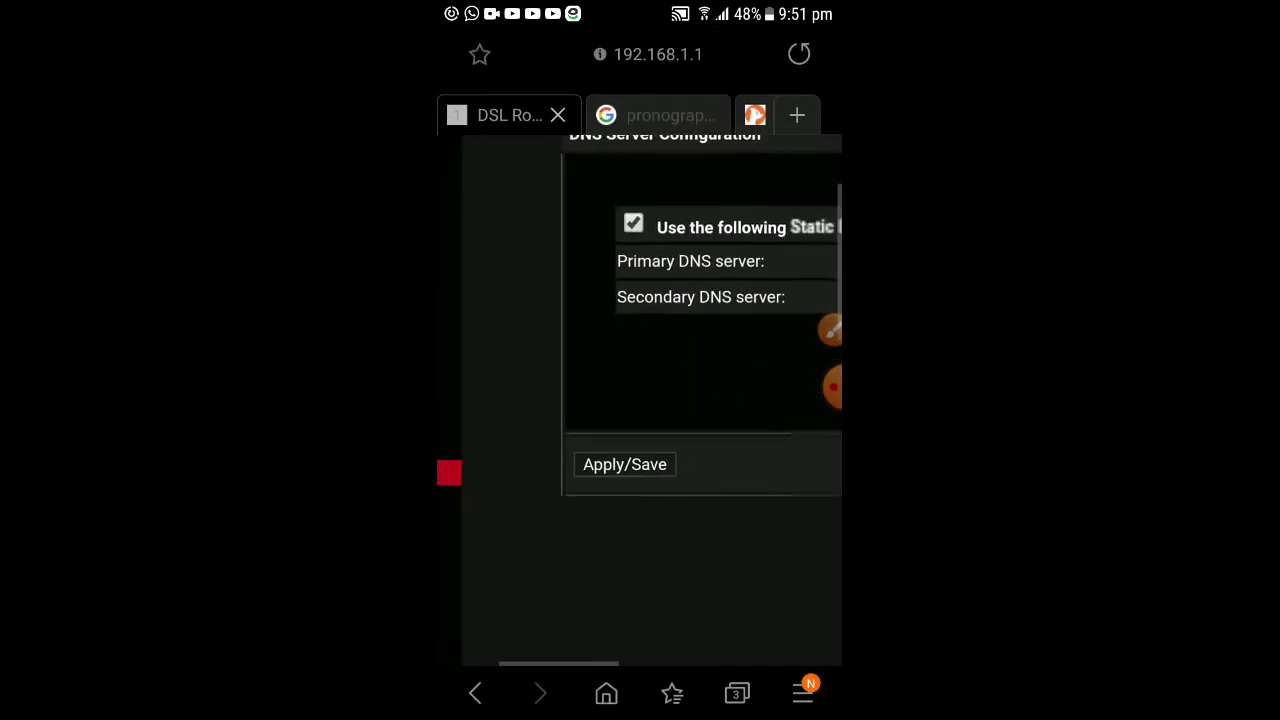
pyautogui.hscroll(1, 640, 400)
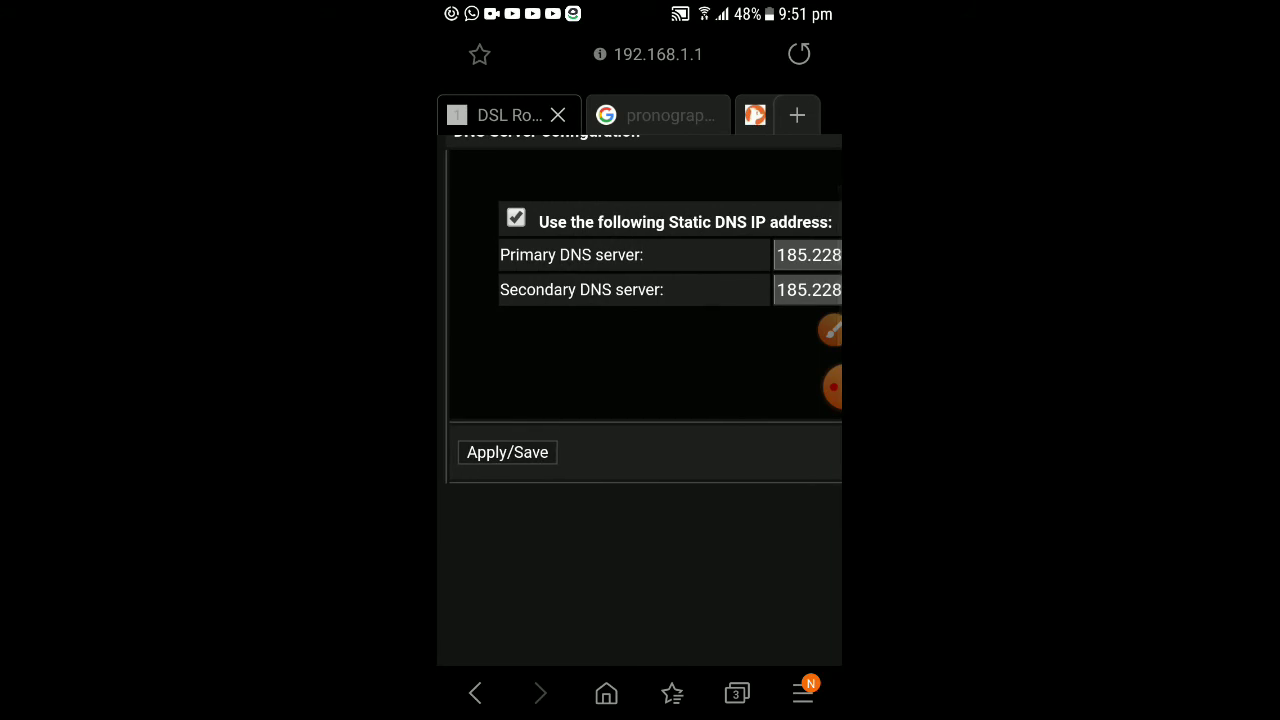
# Confirm both CleanBrowsing 185.228 DNS addresses are set, apply them, and zoom out.
pyautogui.click(830, 330)
pyautogui.moveTo(606, 436)
pyautogui.mouseDown()
pyautogui.moveTo(557, 403)
pyautogui.moveTo(490, 490)
pyautogui.moveTo(606, 445)
pyautogui.mouseUp()
pyautogui.click(795, 690)
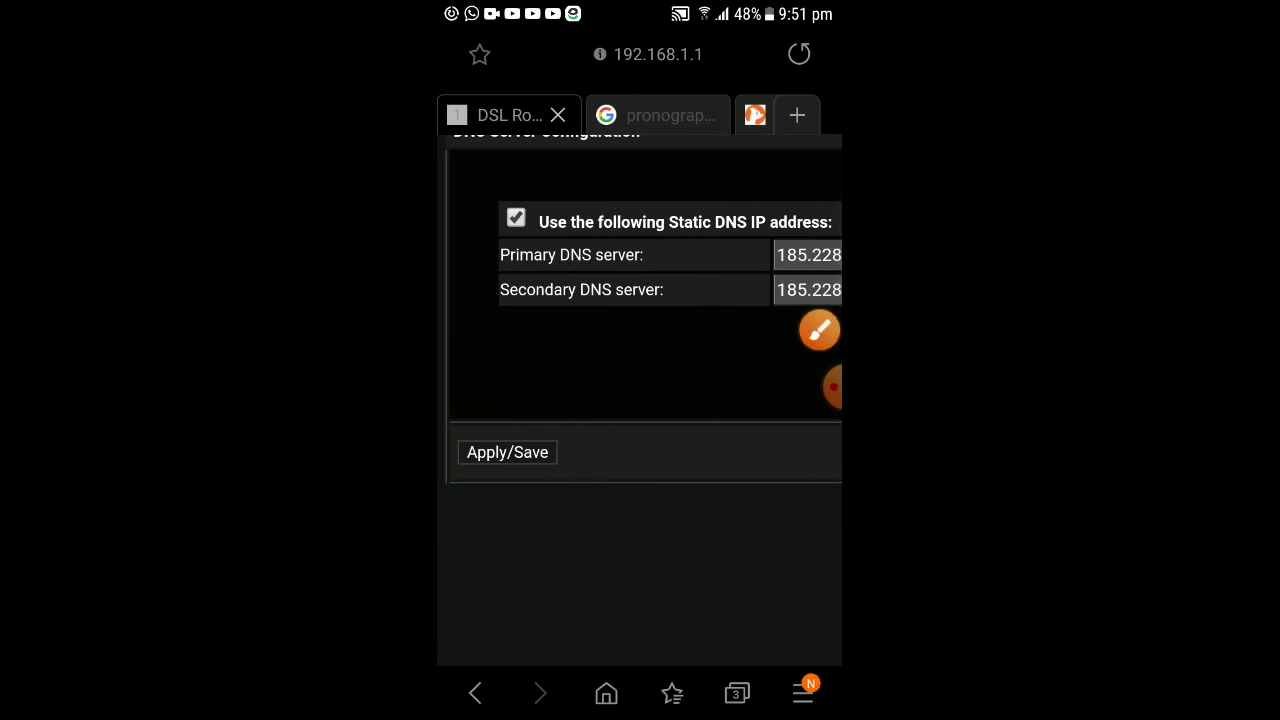
pyautogui.doubleClick(640, 360)
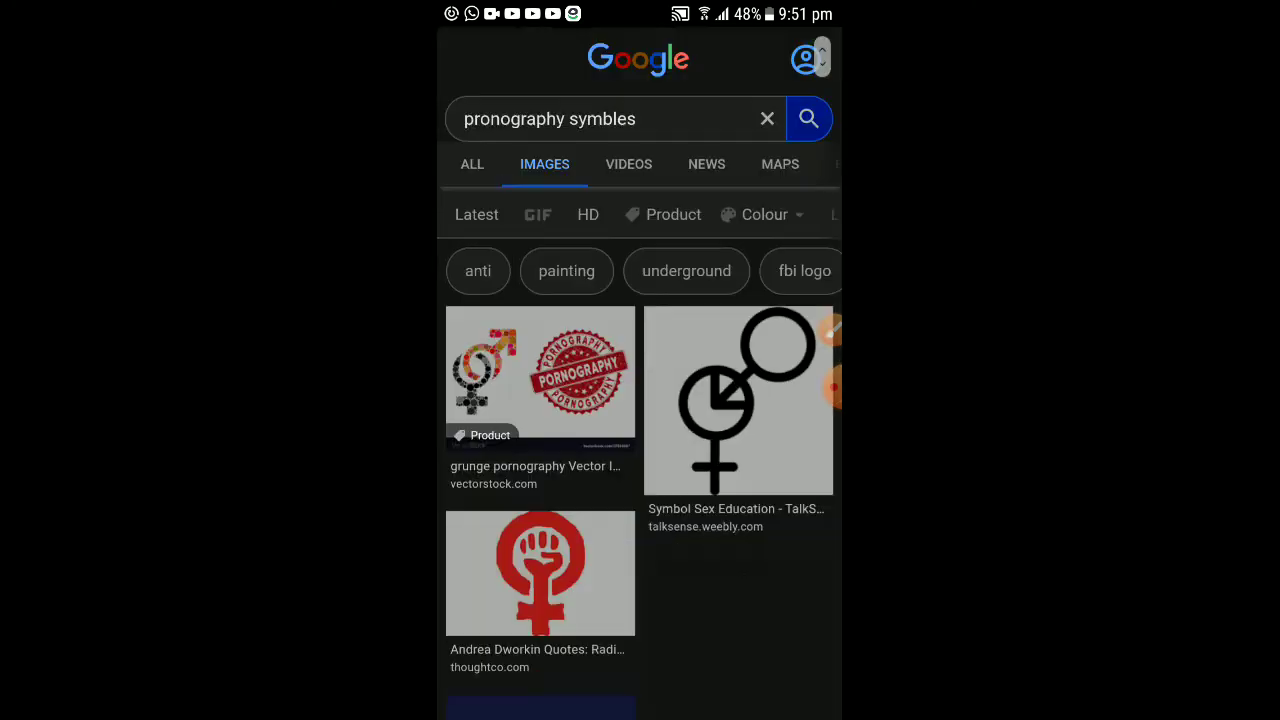
pyautogui.scroll(-5, 640, 400)
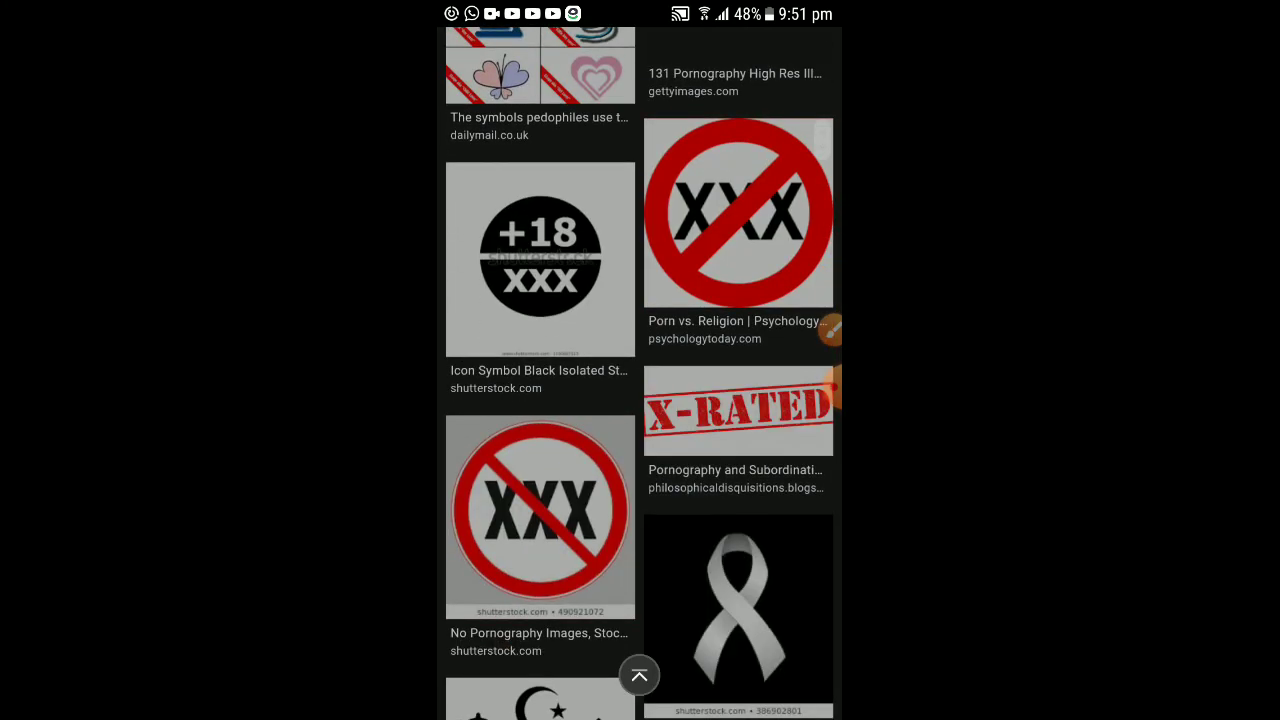
# Scroll through the Google Images results for 'pronography symbles' and return to the top.
pyautogui.scroll(10, 640, 400)
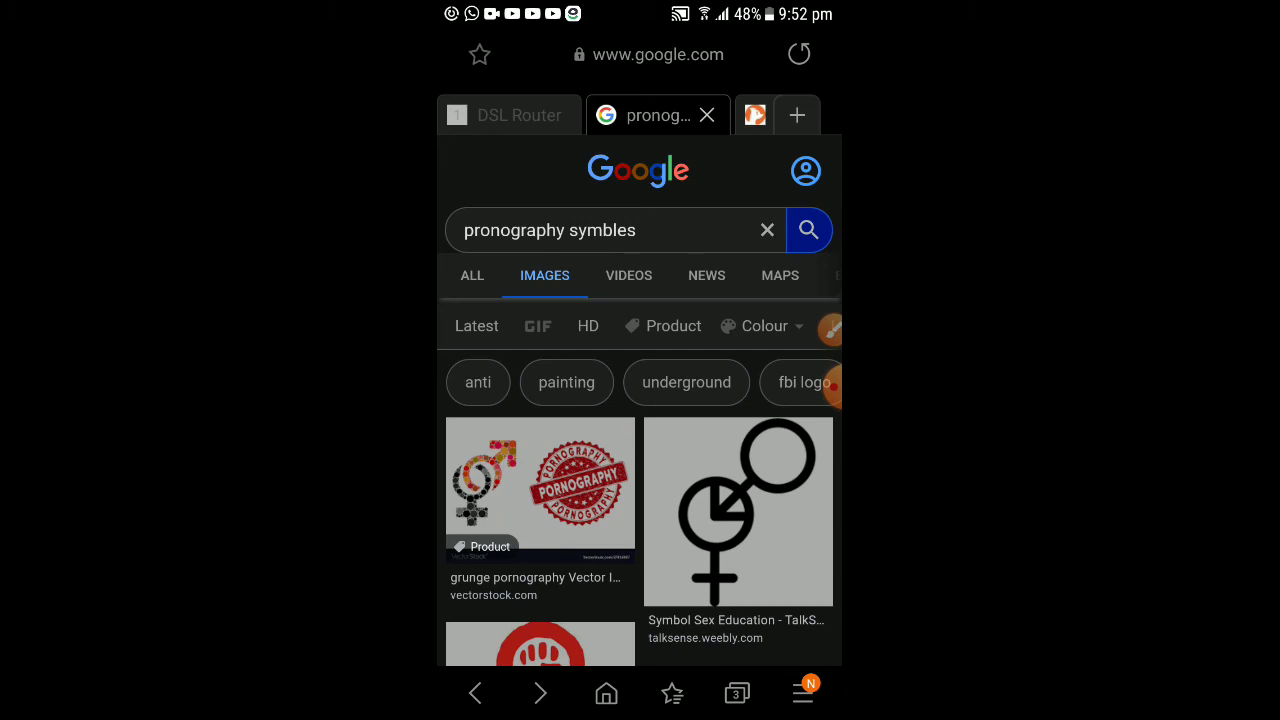
pyautogui.scroll(-1, 640, 450)
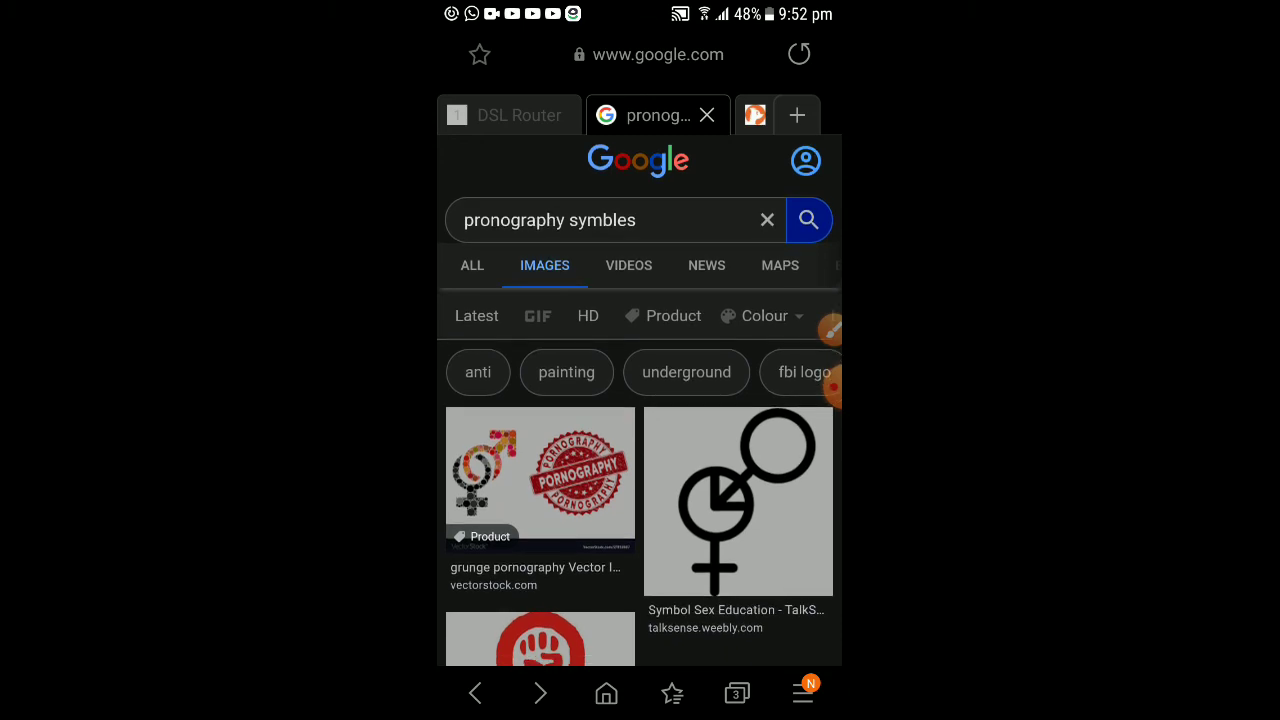
pyautogui.scroll(-5, 640, 450)
pyautogui.scroll(-5, 640, 450)
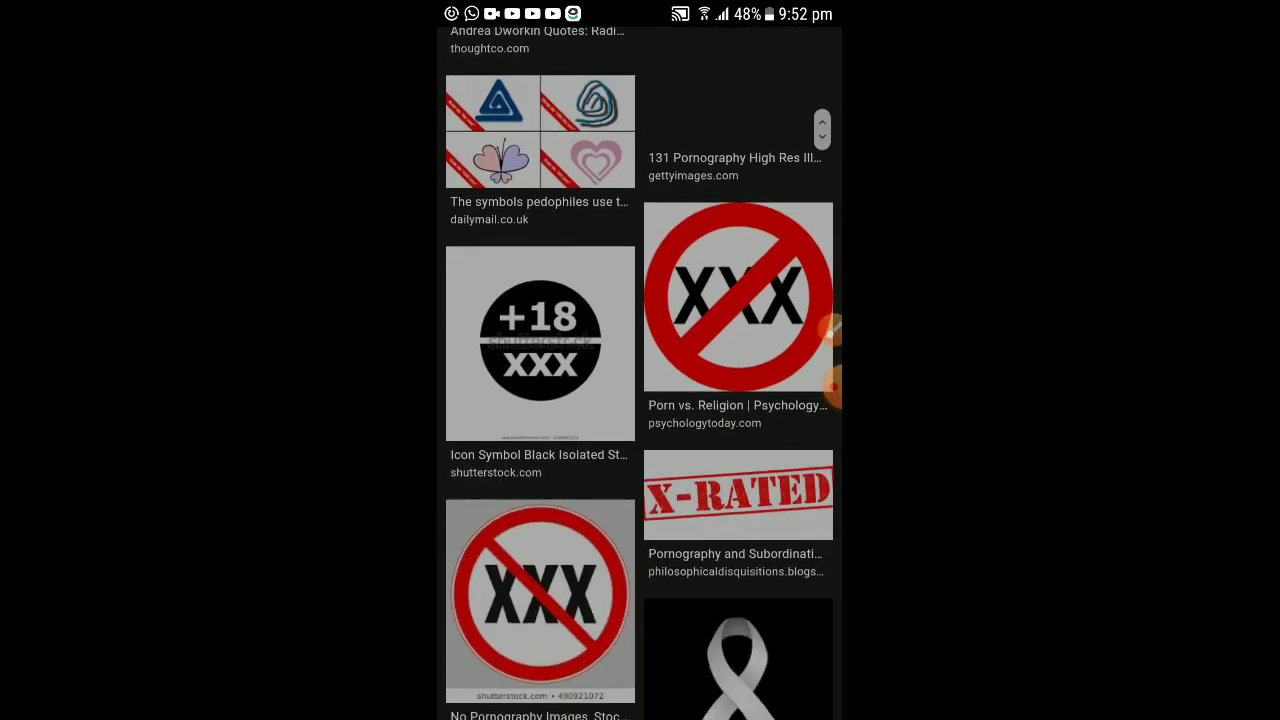
pyautogui.scroll(-1, 640, 400)
pyautogui.scroll(2, 640, 400)
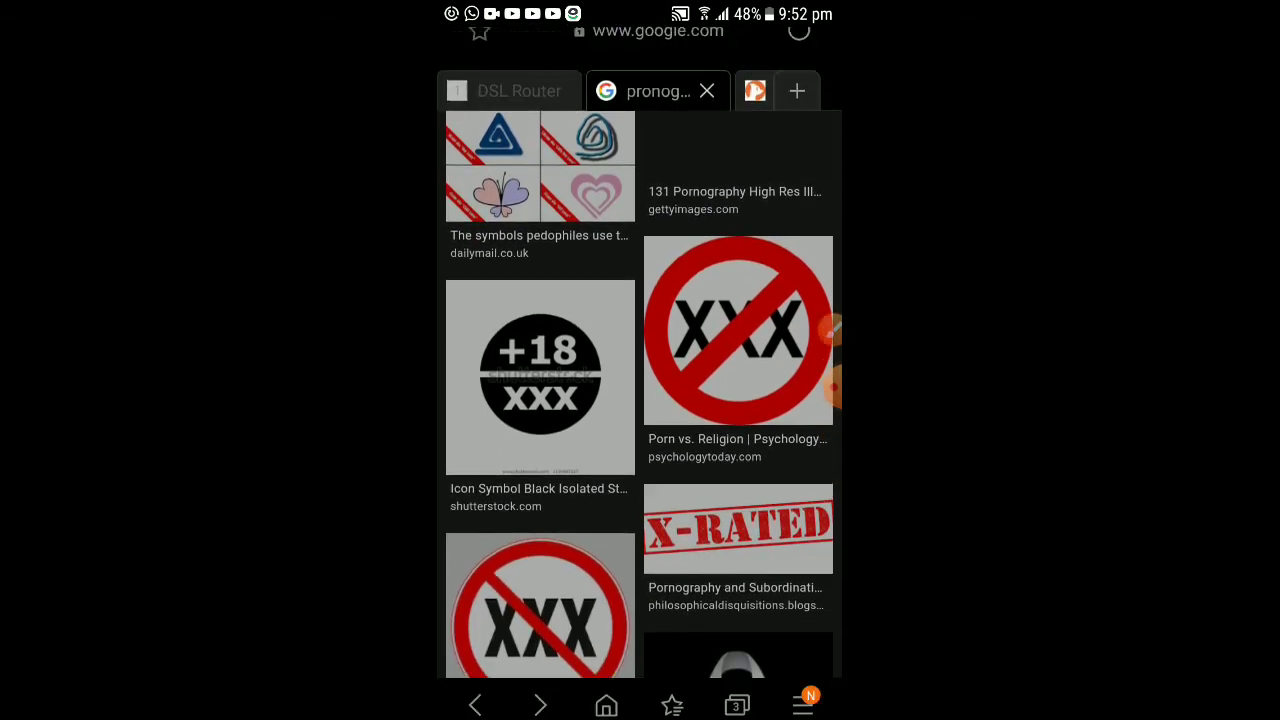
pyautogui.scroll(3, 640, 400)
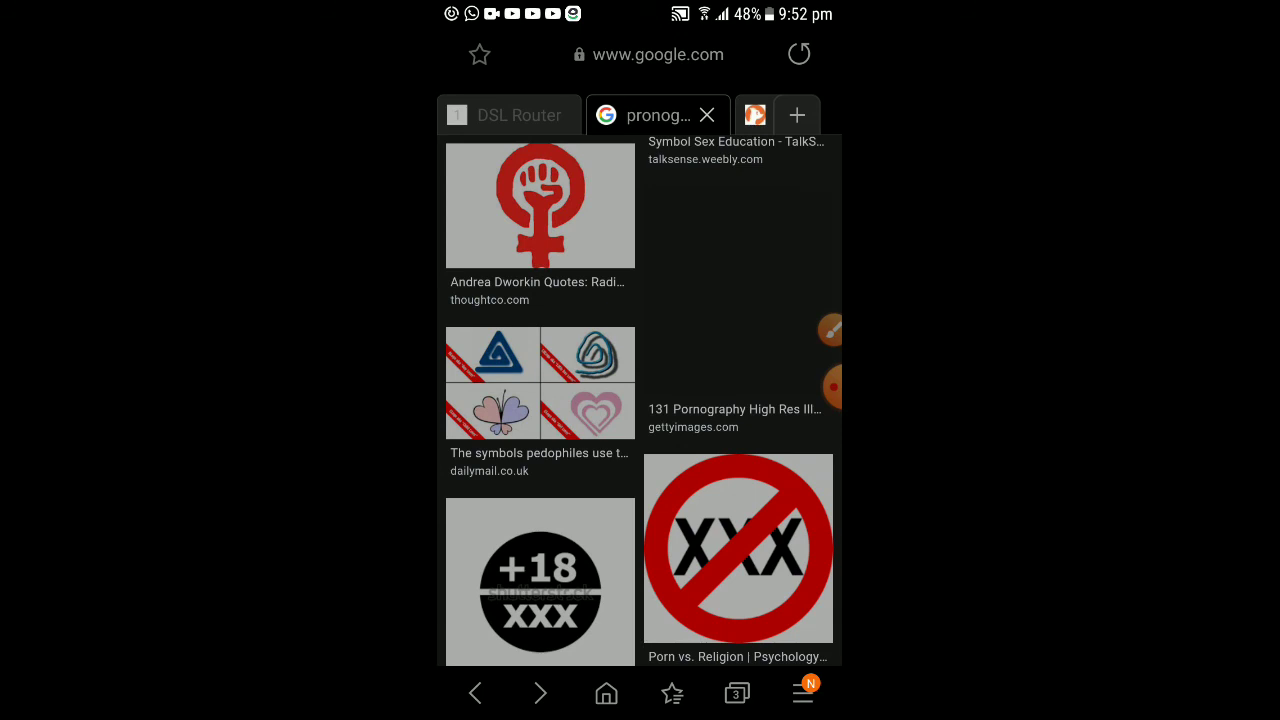
pyautogui.scroll(-3, 640, 400)
pyautogui.scroll(3, 640, 400)
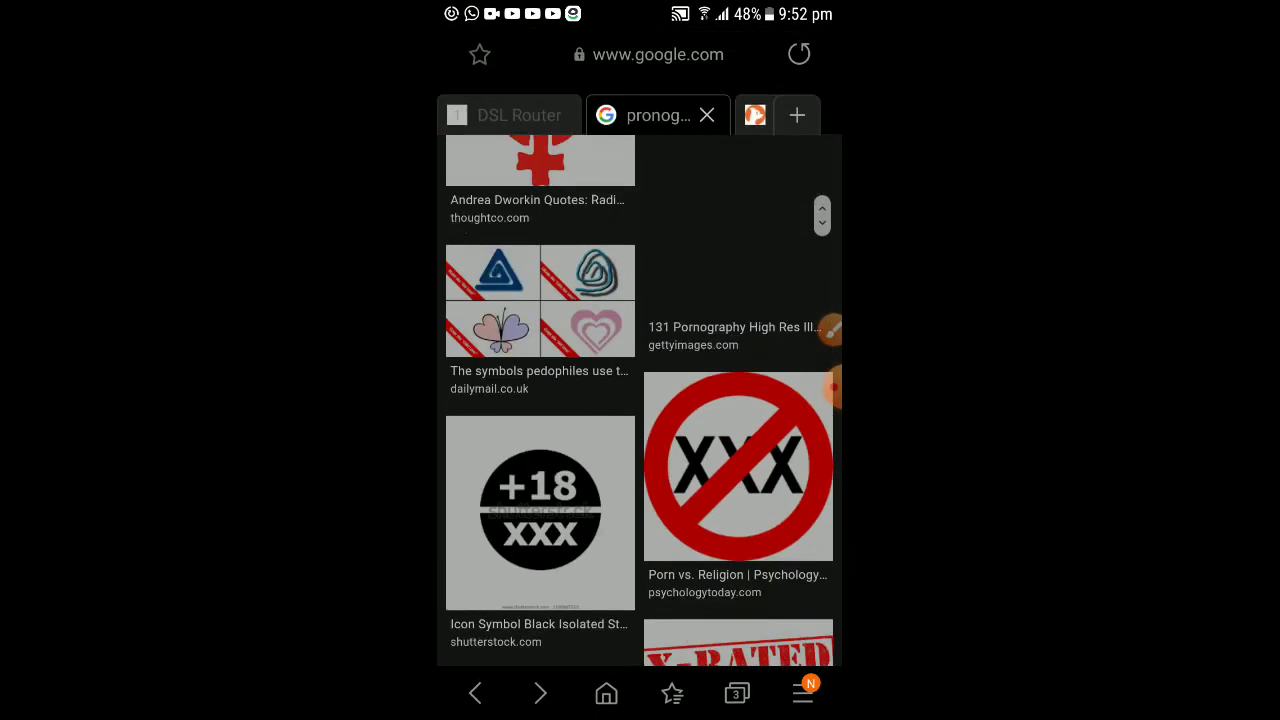
pyautogui.scroll(5, 640, 400)
pyautogui.scroll(1, 640, 400)
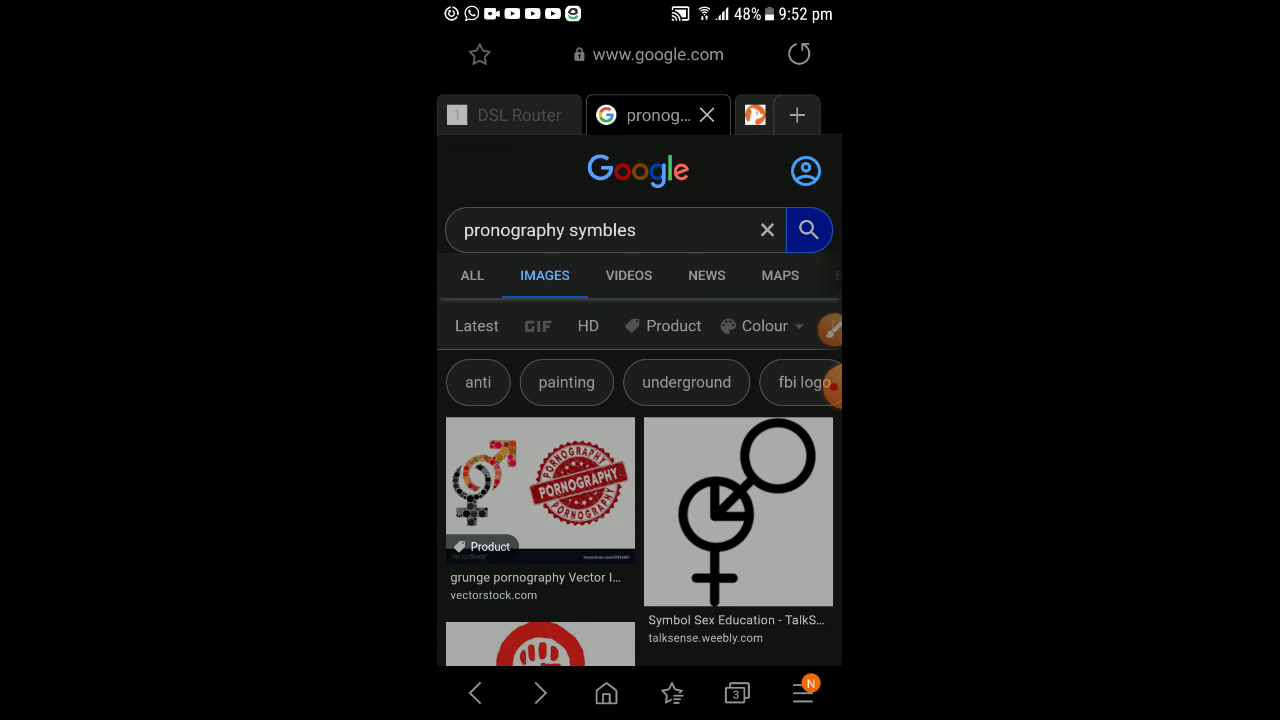
pyautogui.hscroll(2, 630, 115)
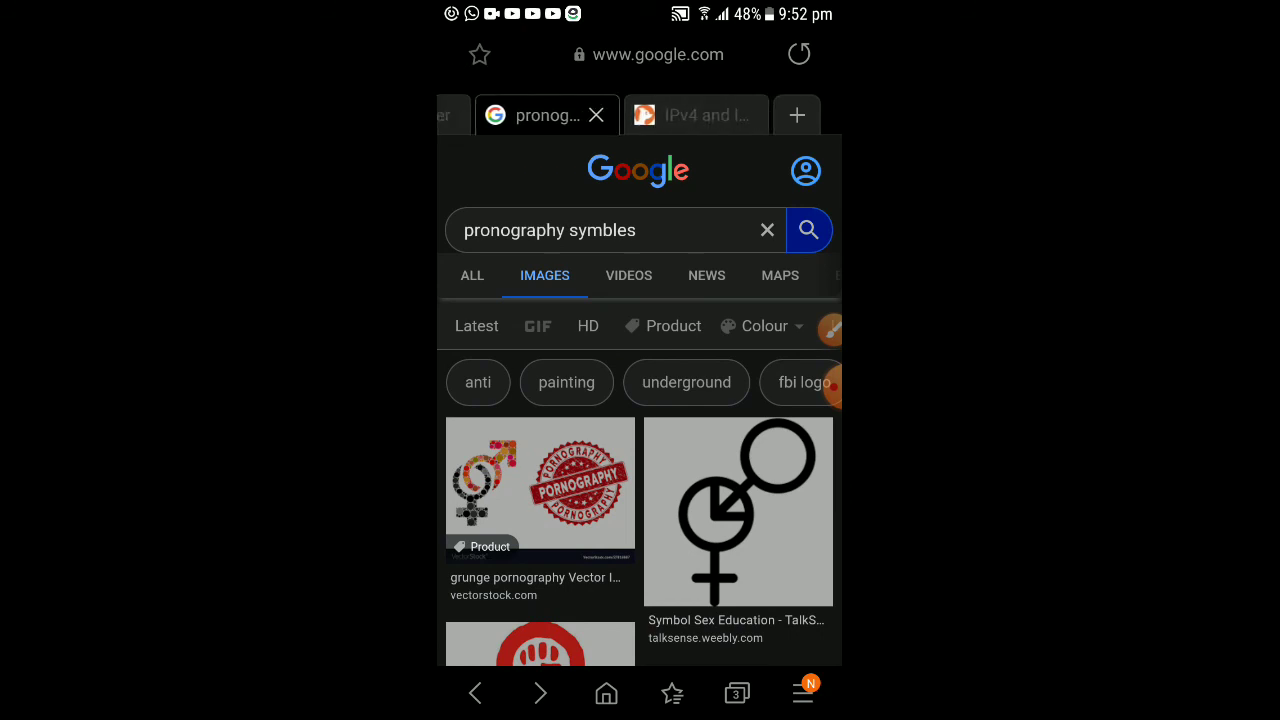